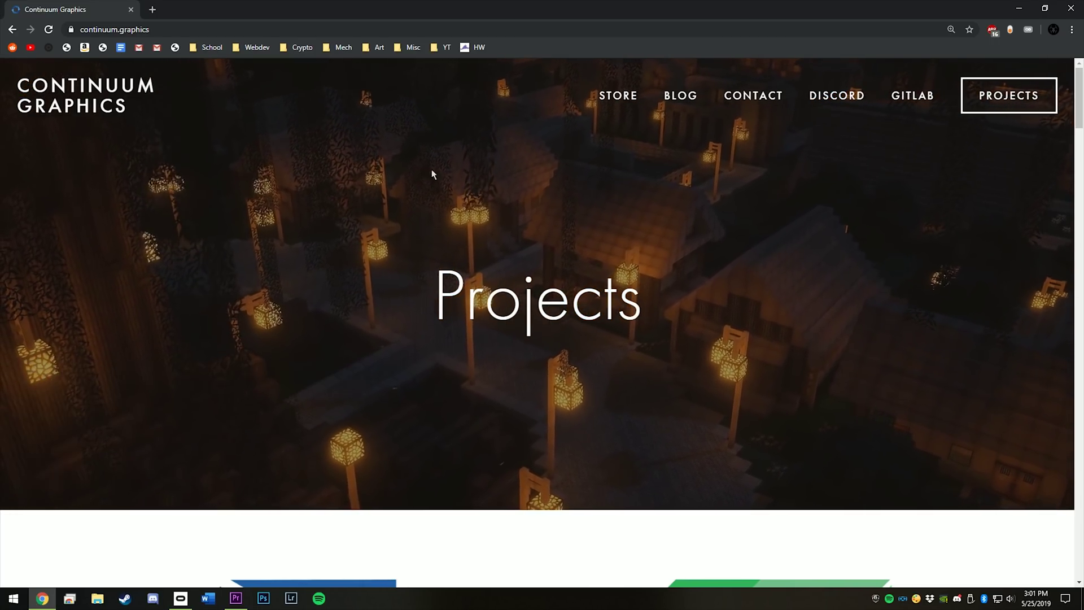
Open the Continuum Shaders information page from the Continuum project on the Continuum Graphics site
{"action": "left_click_drag", "start_coordinate": [81, 30], "coordinate": [122, 38]}
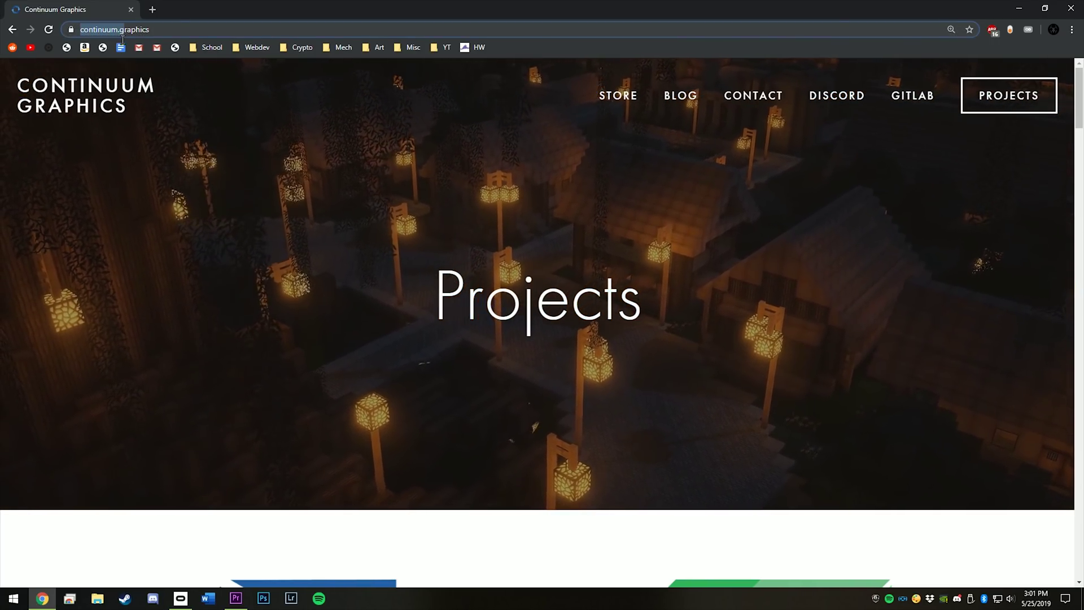
{"action": "left_click", "coordinate": [372, 151]}
{"action": "scroll", "coordinate": [359, 192], "scroll_direction": "down", "scroll_amount": 10}
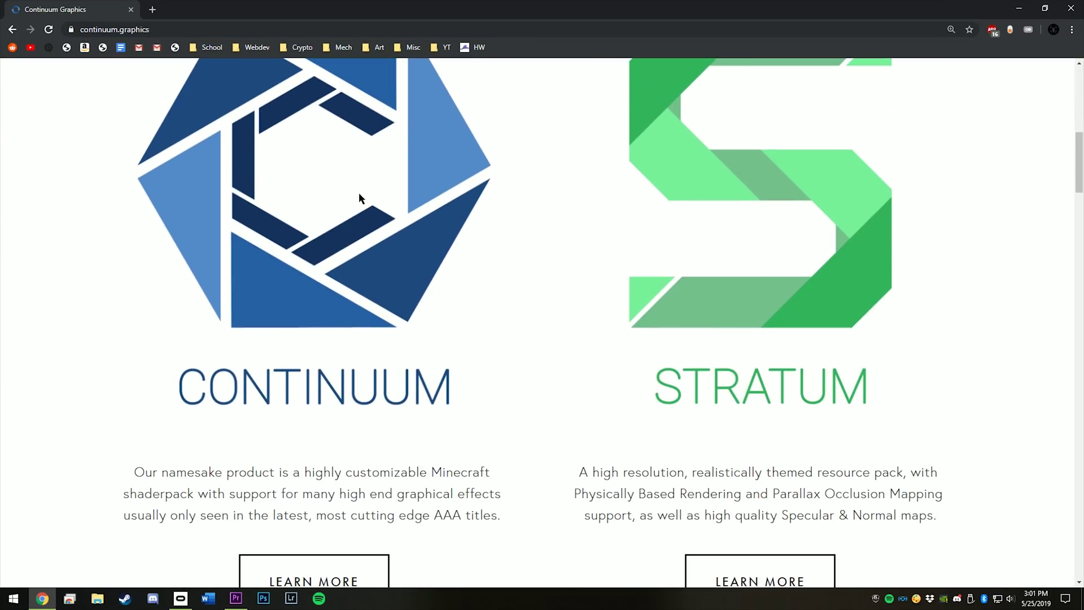
{"action": "scroll", "coordinate": [358, 192], "scroll_direction": "down", "scroll_amount": 5}
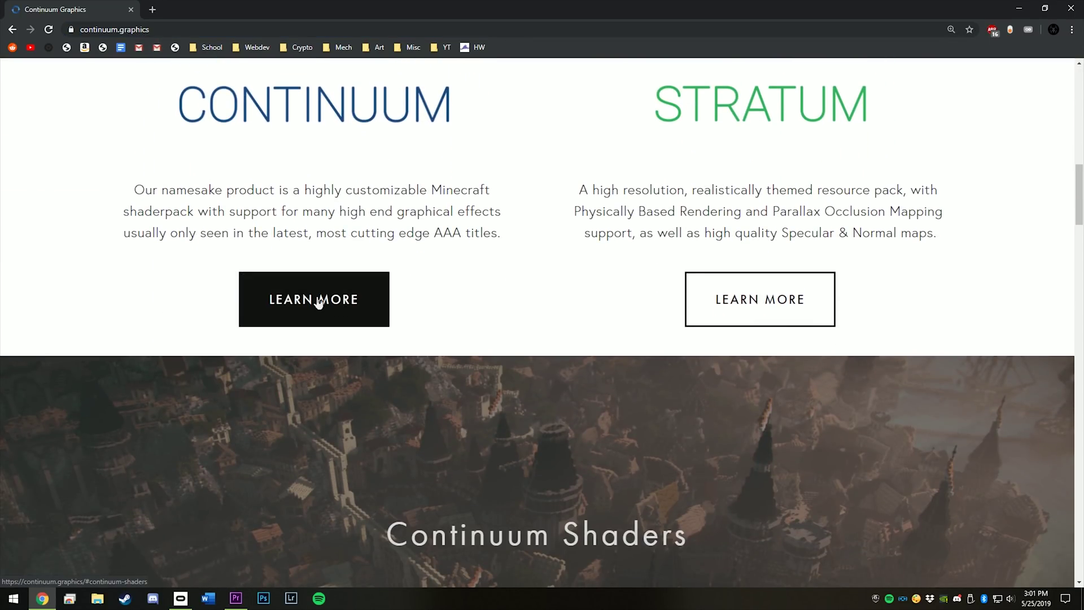
{"action": "left_click", "coordinate": [319, 302]}
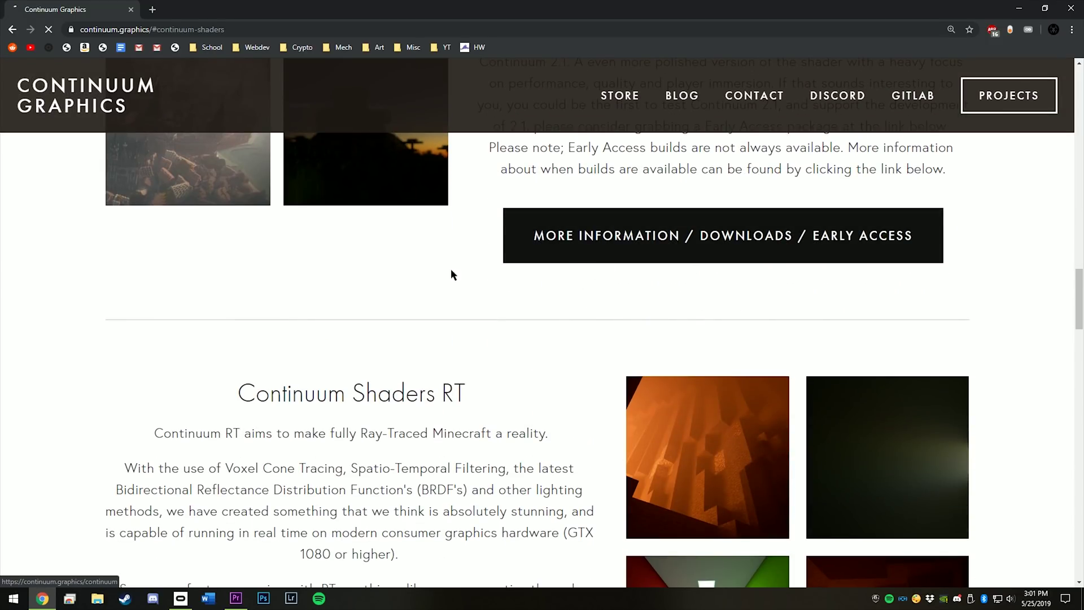
Open the Continuum releases download page and download the latest Continuum 2.0 shader pack, version 2.0.2
{"action": "scroll", "coordinate": [394, 272], "scroll_direction": "down", "scroll_amount": 2}
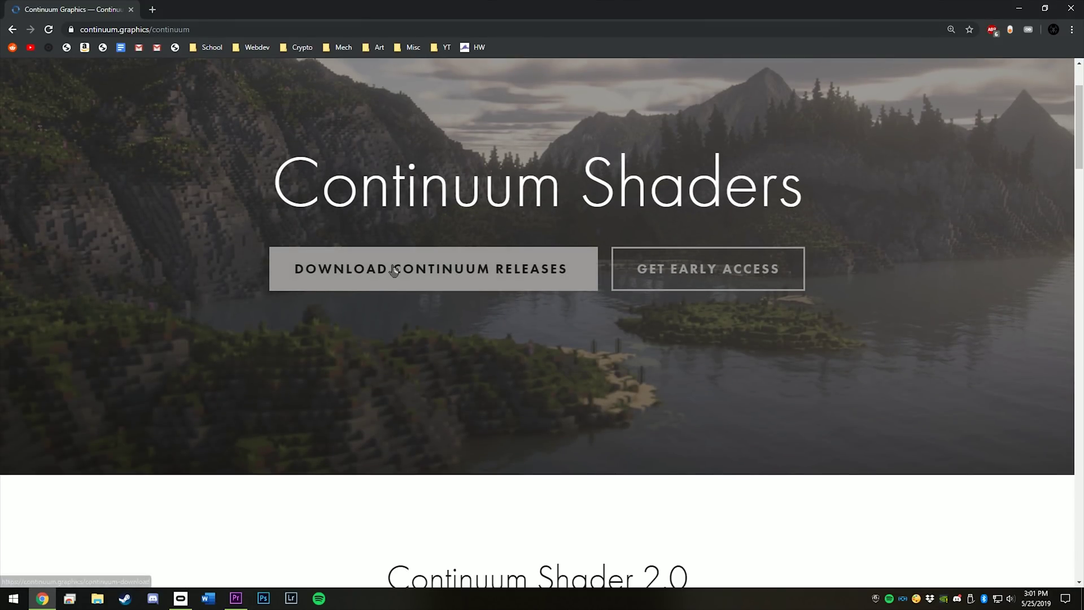
{"action": "left_click", "coordinate": [393, 272]}
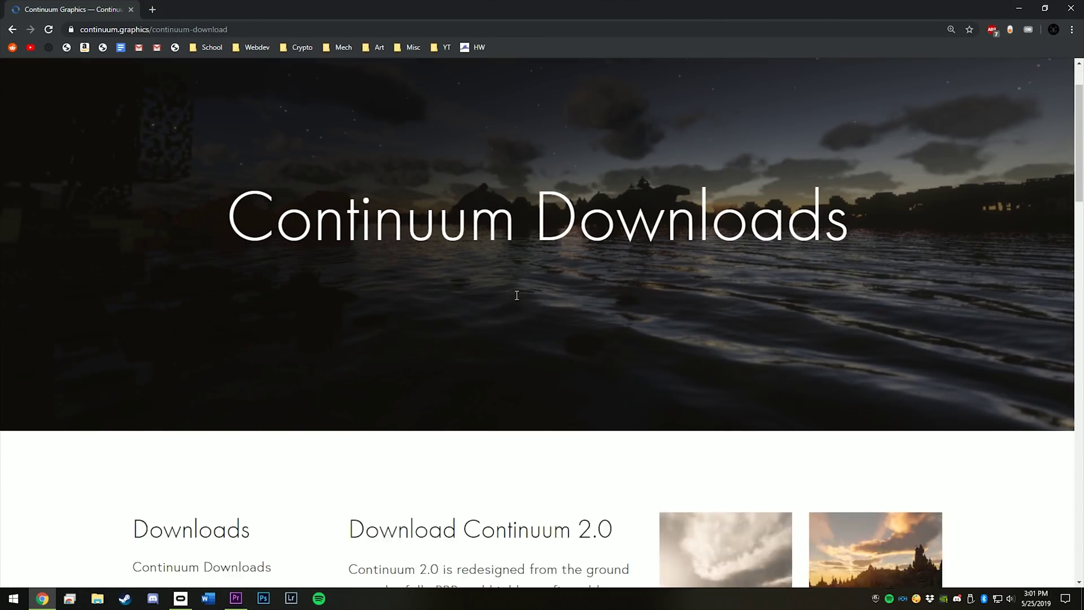
{"action": "scroll", "coordinate": [516, 295], "scroll_direction": "down", "scroll_amount": 8}
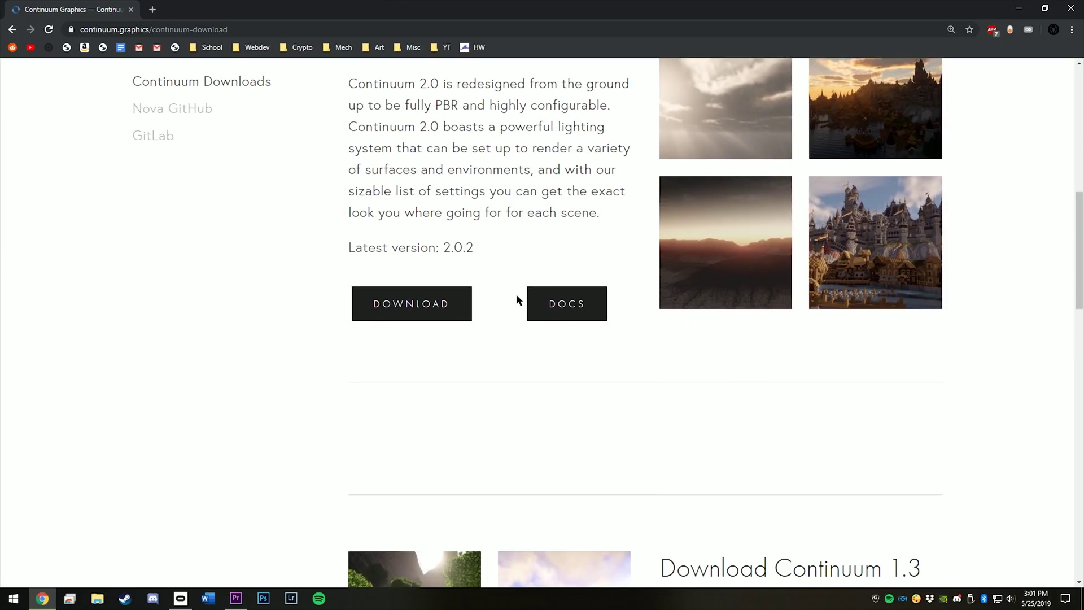
{"action": "left_click", "coordinate": [414, 305]}
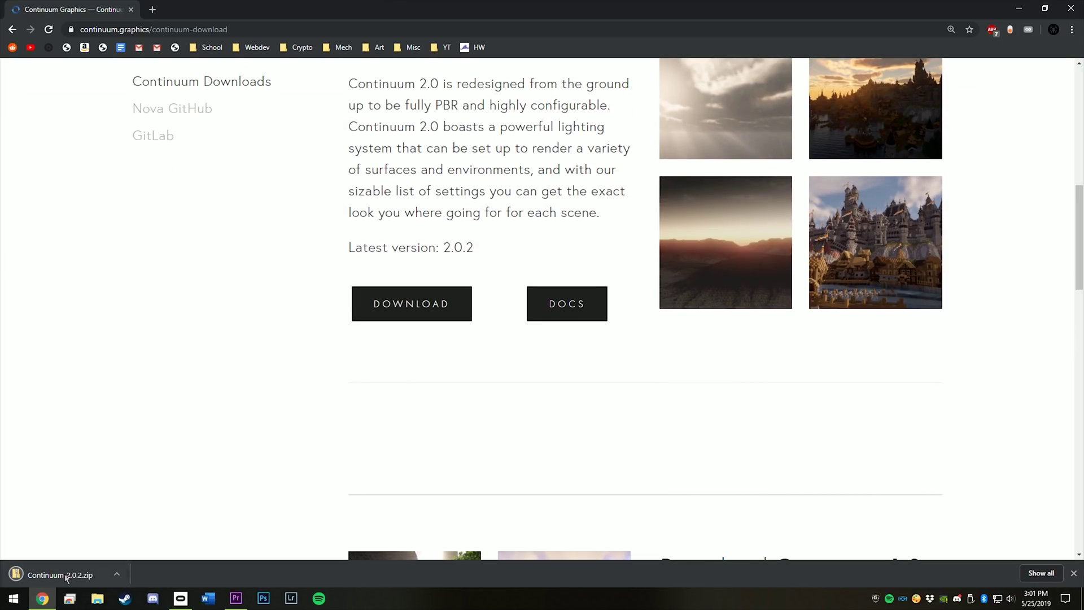
Return to the Continuum Graphics home page and open the Stratum resource pack's information and demo page
{"action": "left_click", "coordinate": [12, 36]}
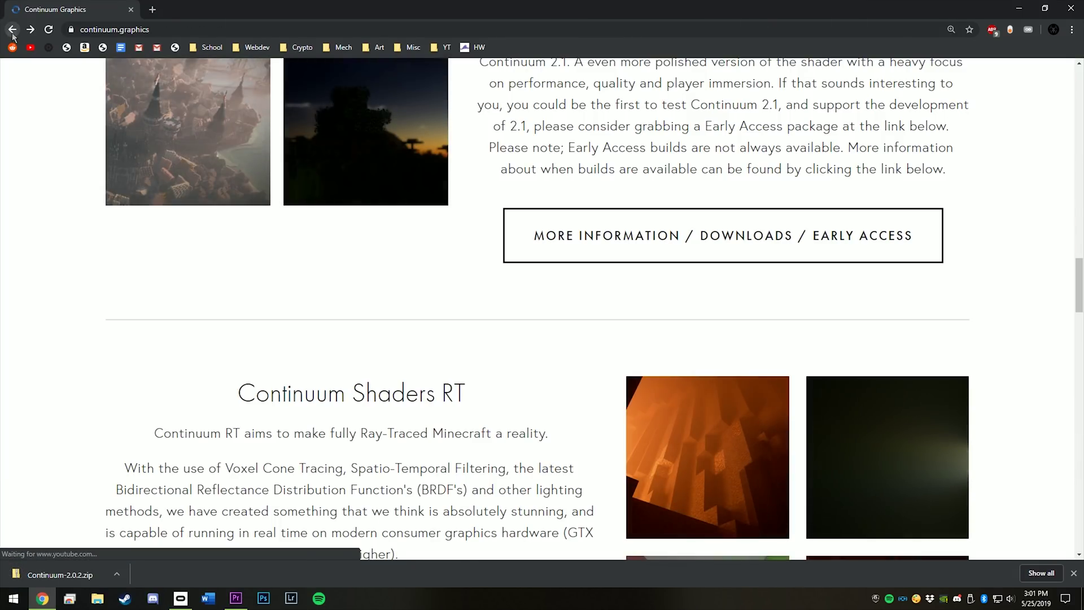
{"action": "left_click", "coordinate": [13, 32]}
{"action": "scroll", "coordinate": [567, 224], "scroll_direction": "down", "scroll_amount": 5}
{"action": "scroll", "coordinate": [567, 223], "scroll_direction": "down", "scroll_amount": 15}
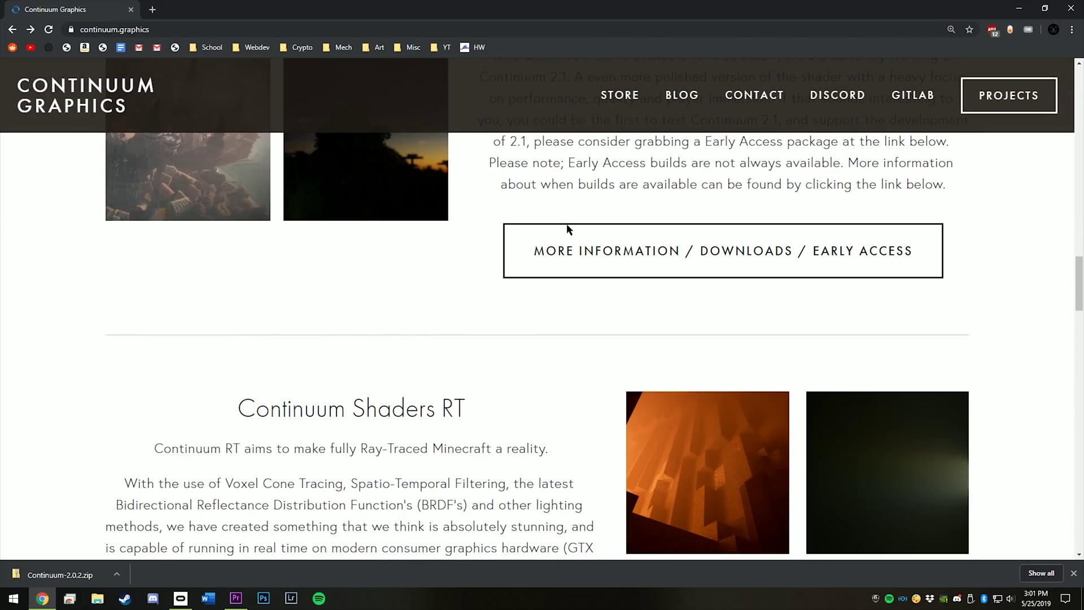
{"action": "scroll", "coordinate": [567, 229], "scroll_direction": "down", "scroll_amount": 15}
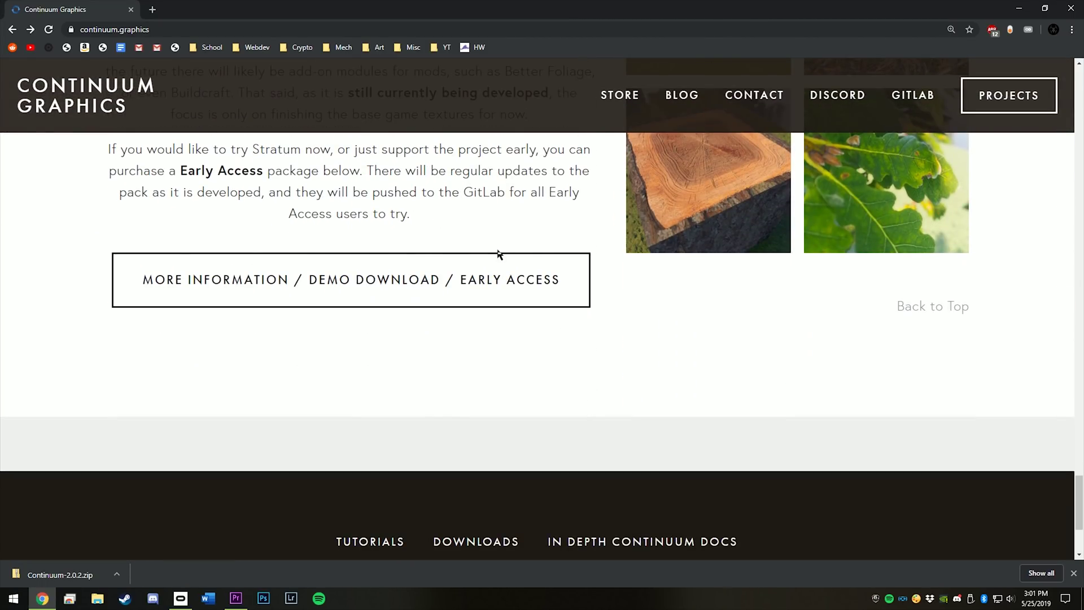
{"action": "left_click", "coordinate": [443, 292]}
View the enlarged bark texture sample in the Key Features section of the Stratum page, and close it
{"action": "scroll", "coordinate": [469, 290], "scroll_direction": "down", "scroll_amount": 12}
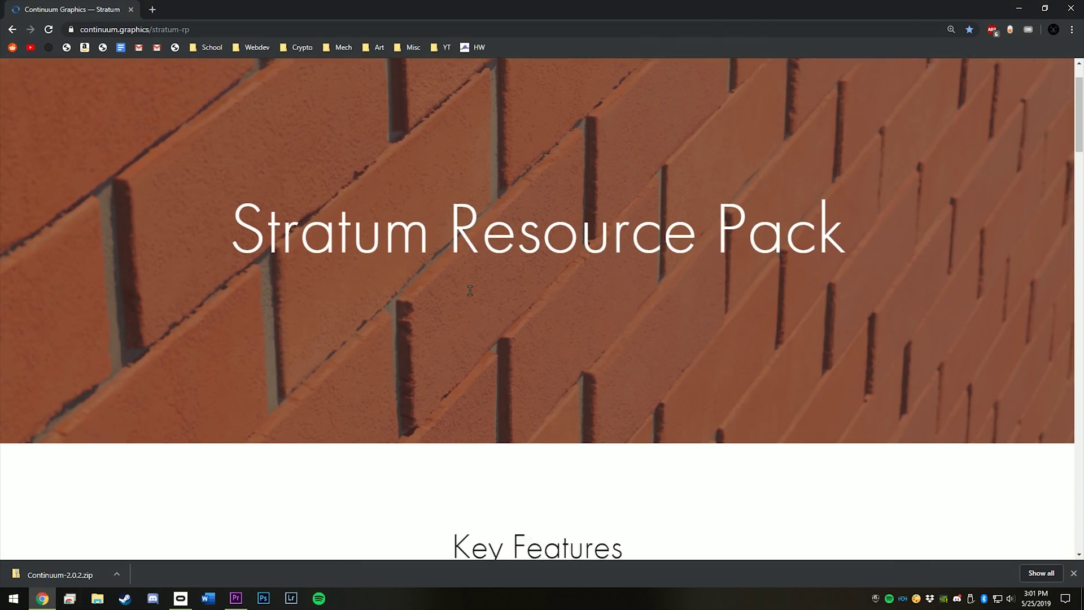
{"action": "scroll", "coordinate": [470, 296], "scroll_direction": "up", "scroll_amount": 5}
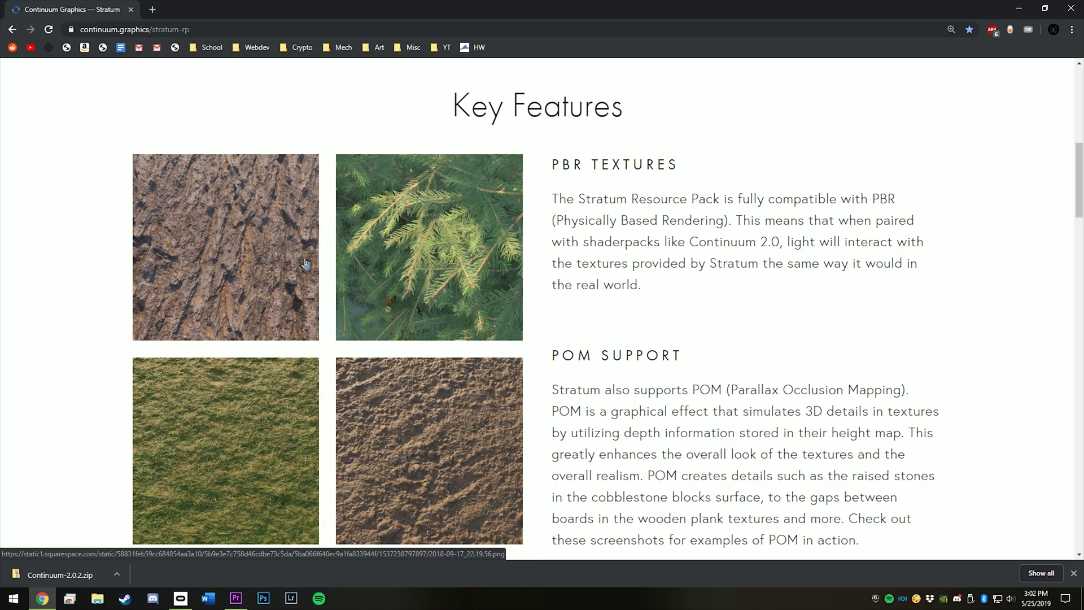
{"action": "left_click", "coordinate": [276, 268]}
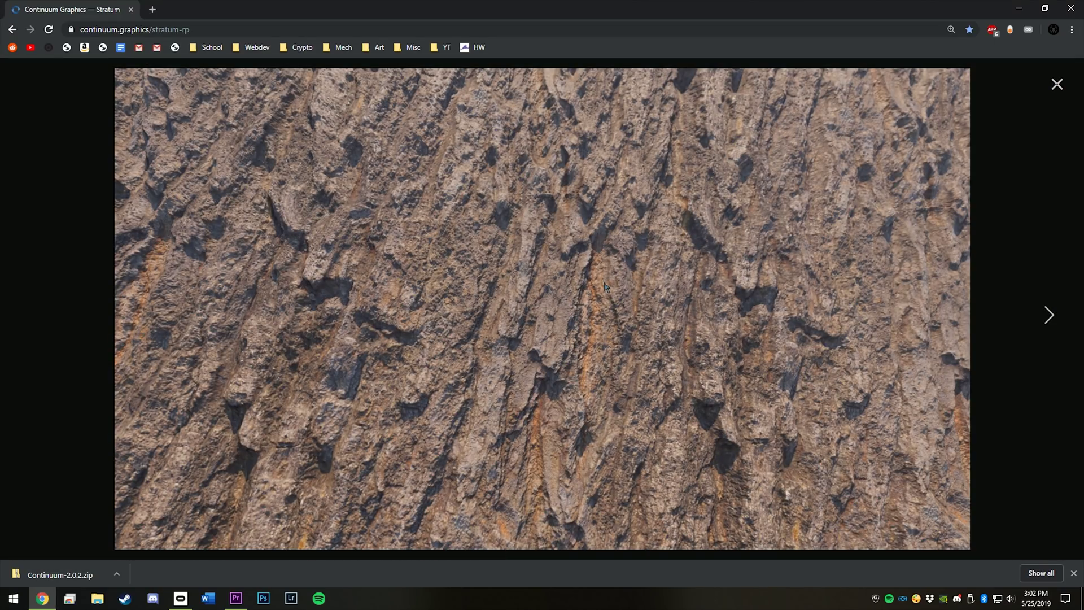
{"action": "left_click", "coordinate": [1056, 83]}
Examine the three Stratum Early Access tiers with their texture resolutions and prices
{"action": "scroll", "coordinate": [548, 333], "scroll_direction": "down", "scroll_amount": 10}
{"action": "scroll", "coordinate": [548, 338], "scroll_direction": "down", "scroll_amount": 20}
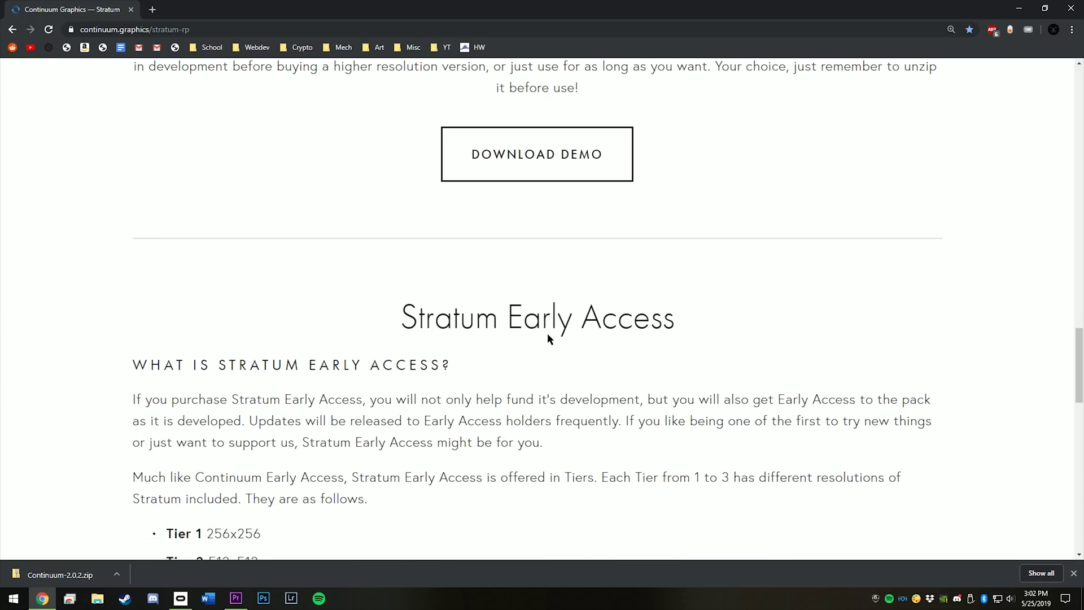
{"action": "scroll", "coordinate": [547, 339], "scroll_direction": "up", "scroll_amount": 2}
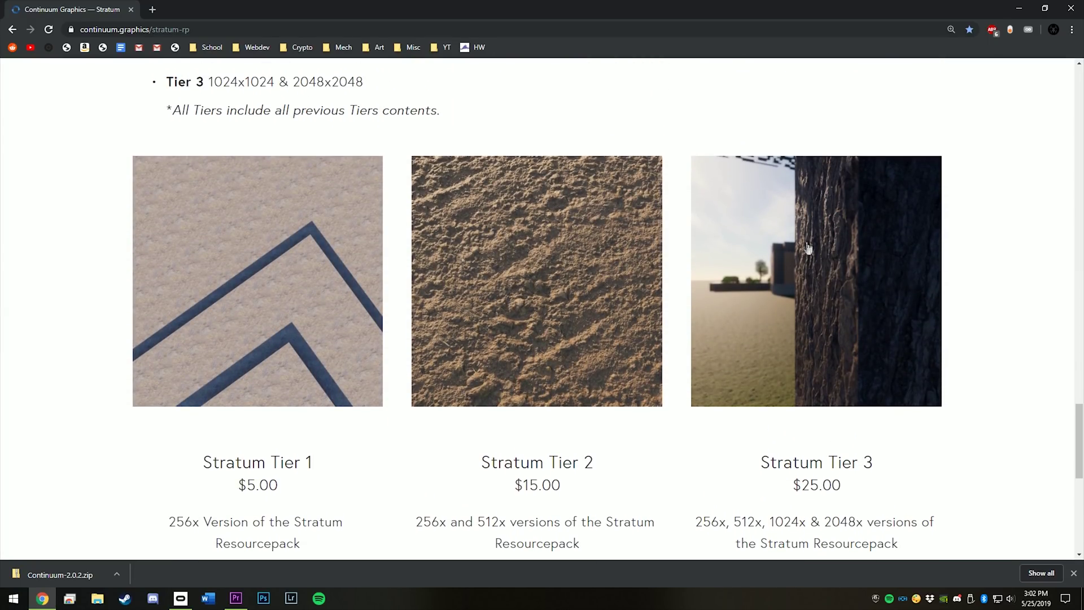
{"action": "scroll", "coordinate": [621, 373], "scroll_direction": "down", "scroll_amount": 1}
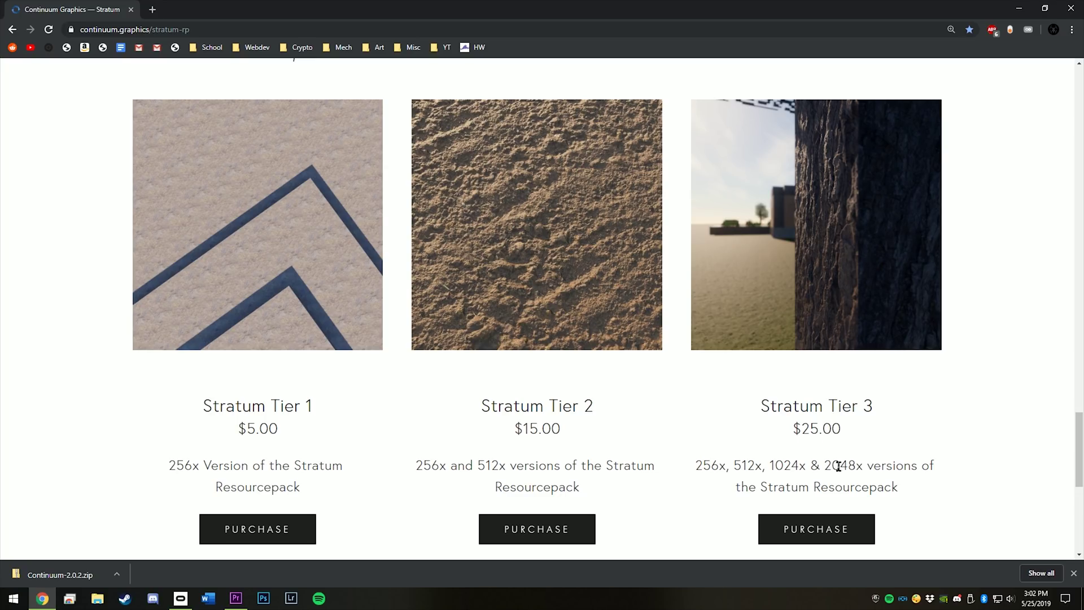
{"action": "left_click", "coordinate": [953, 433]}
Open the free Stratum demo's Stratum-128x repository and download its source as a zip archive
{"action": "scroll", "coordinate": [818, 385], "scroll_direction": "up", "scroll_amount": 13}
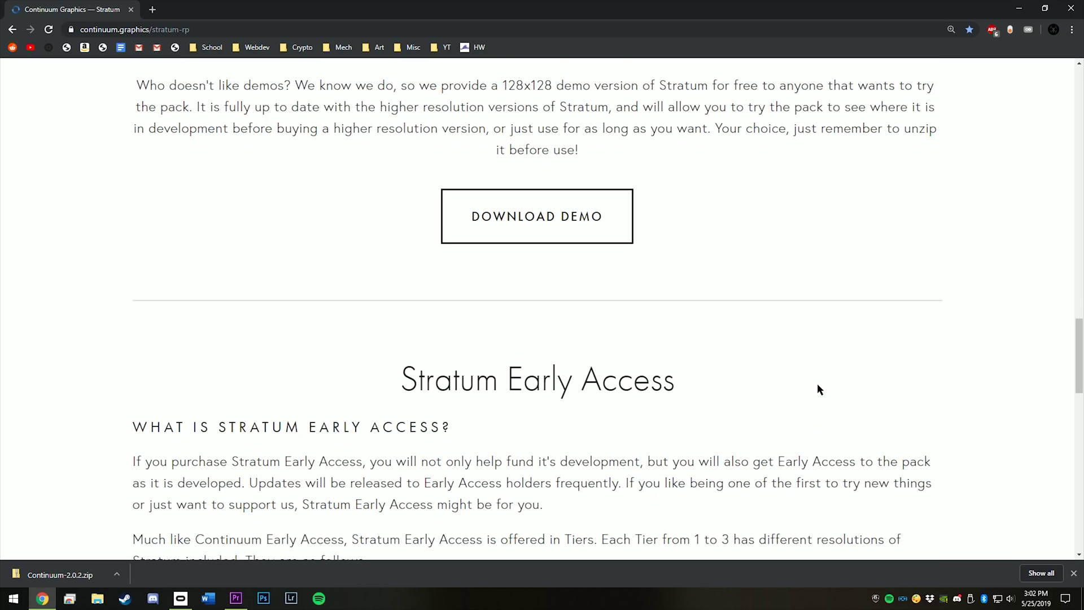
{"action": "scroll", "coordinate": [820, 390], "scroll_direction": "down", "scroll_amount": 1}
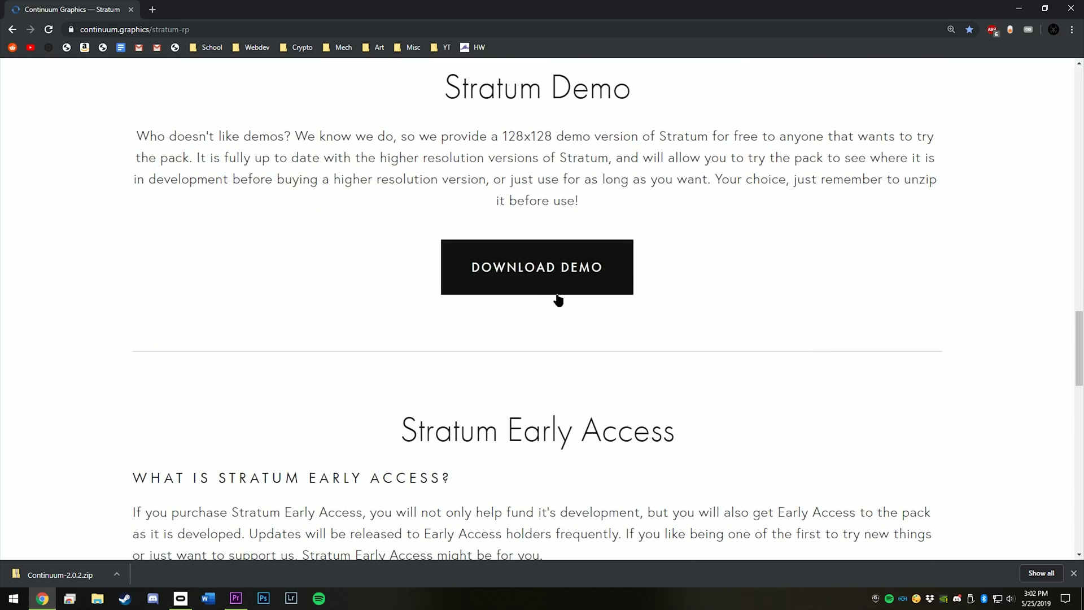
{"action": "left_click", "coordinate": [511, 281]}
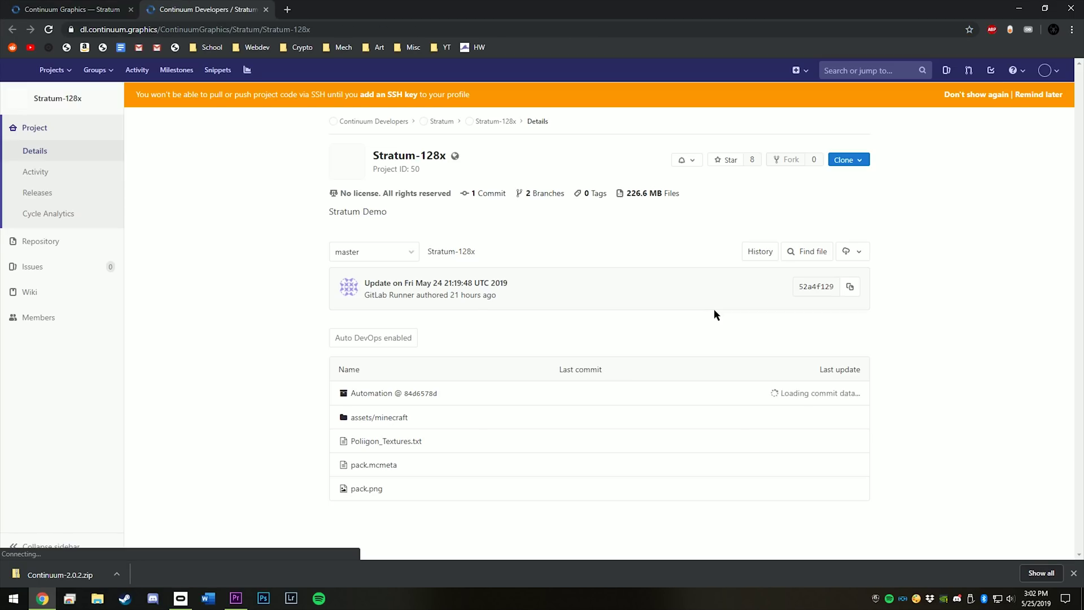
{"action": "left_click", "coordinate": [856, 259]}
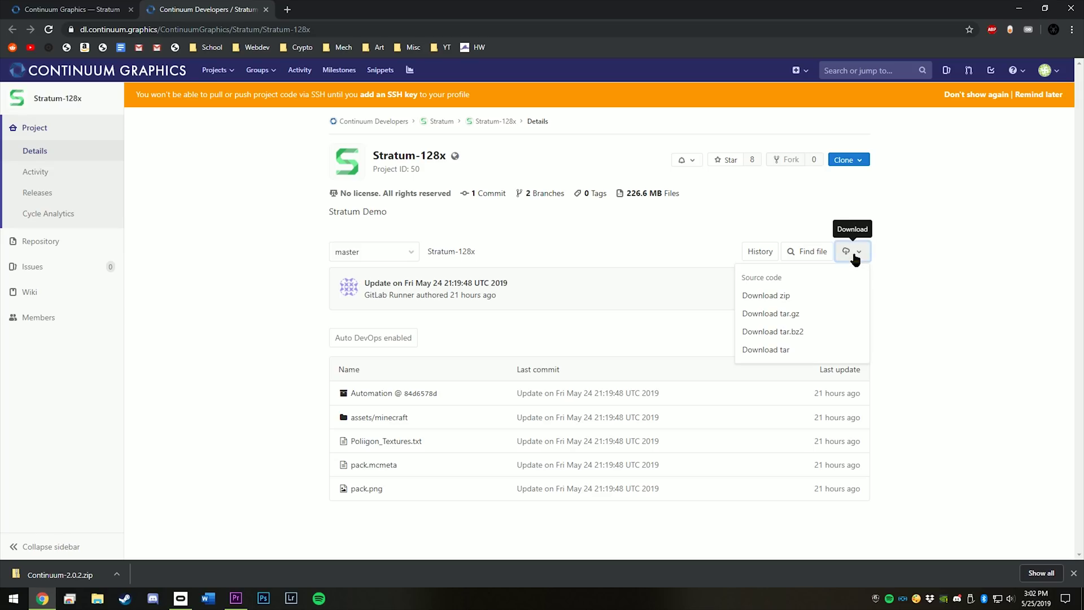
{"action": "left_click", "coordinate": [750, 294]}
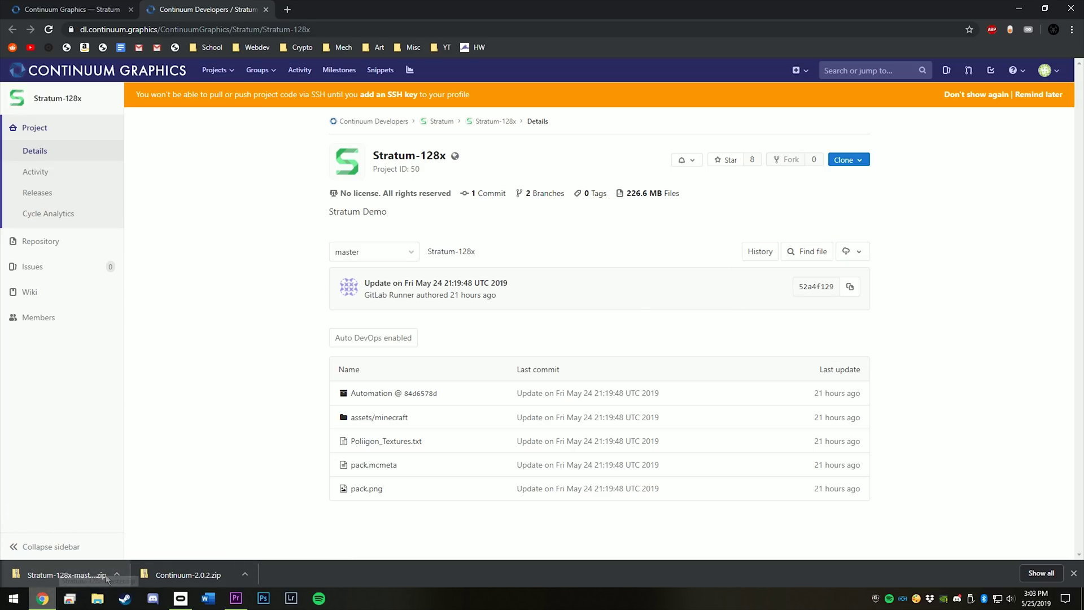
Go to the OptiFine website in a new browser tab and open its list of downloads
{"action": "left_click", "coordinate": [287, 10]}
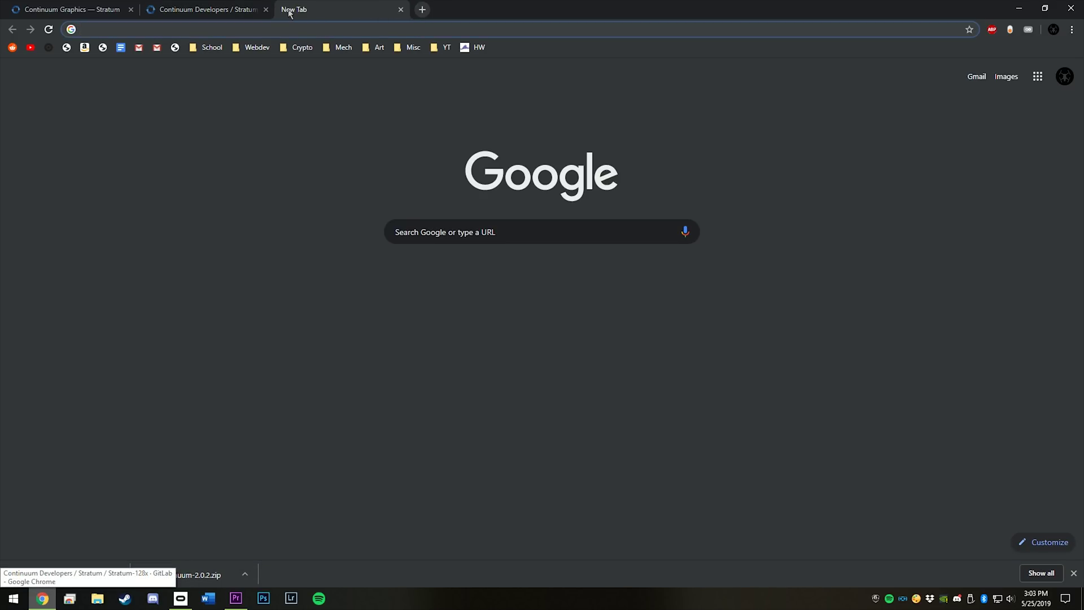
{"action": "type", "text": "optifine"}
{"action": "key", "text": "Return"}
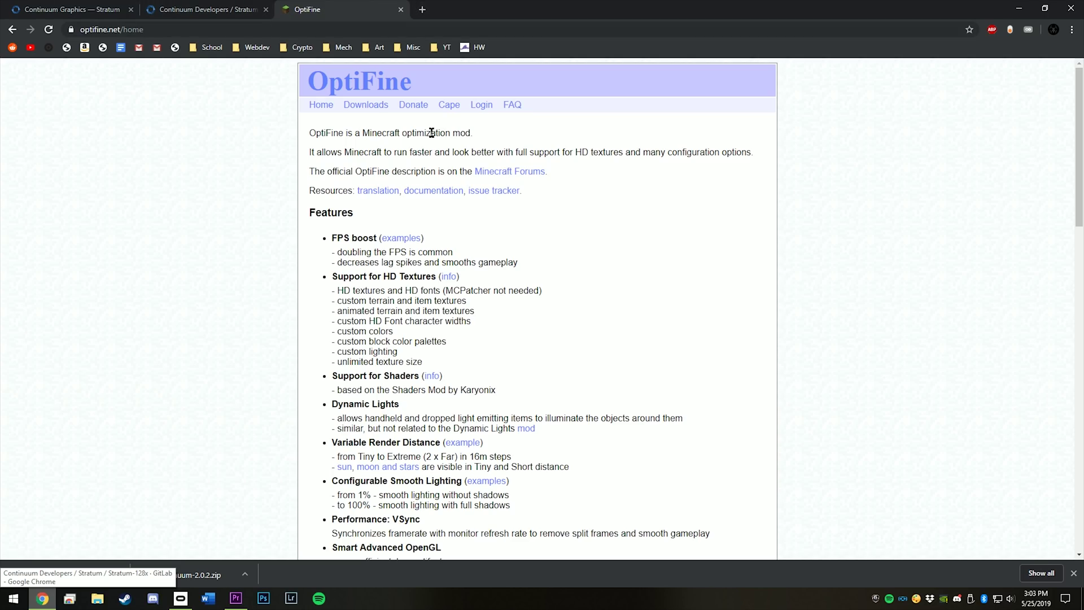
{"action": "left_click", "coordinate": [354, 107]}
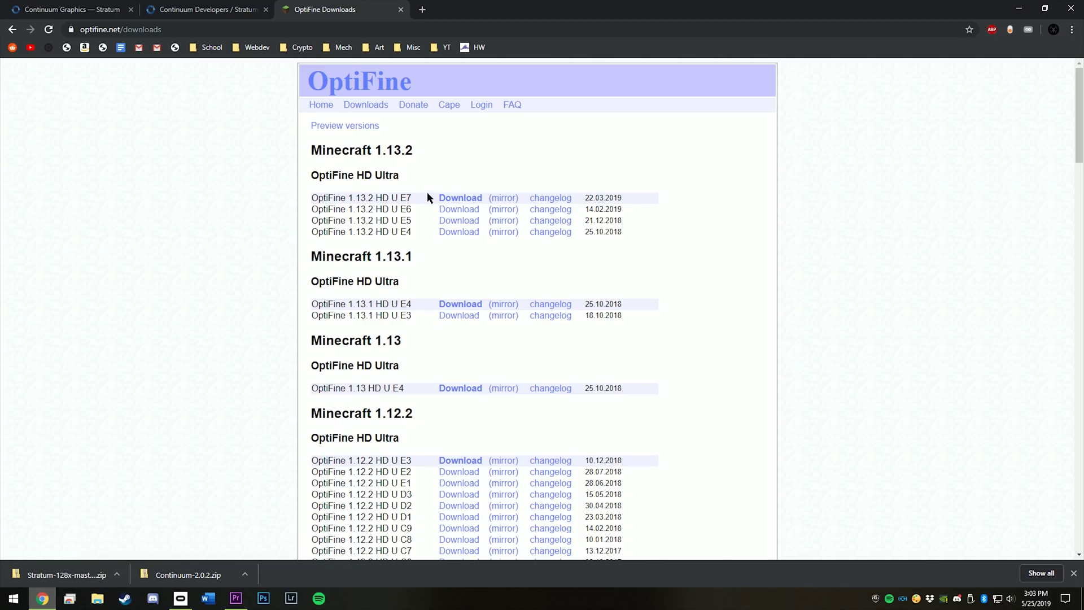
Download OptiFine 1.13.2 HD U E7 for Minecraft 1.13.2 and keep the jar file
{"action": "left_click", "coordinate": [460, 198]}
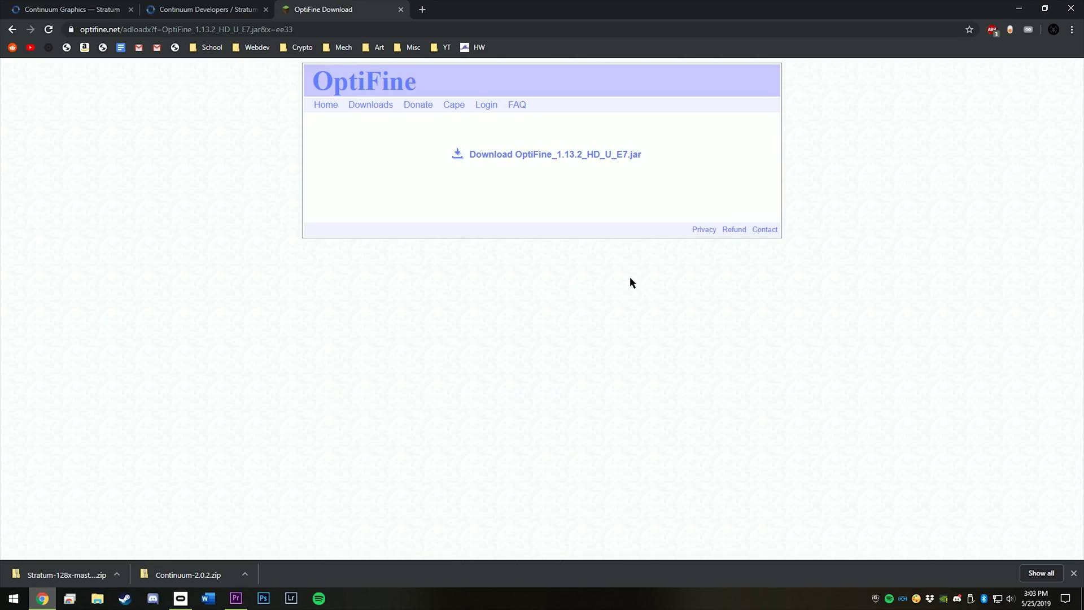
{"action": "left_click", "coordinate": [499, 158]}
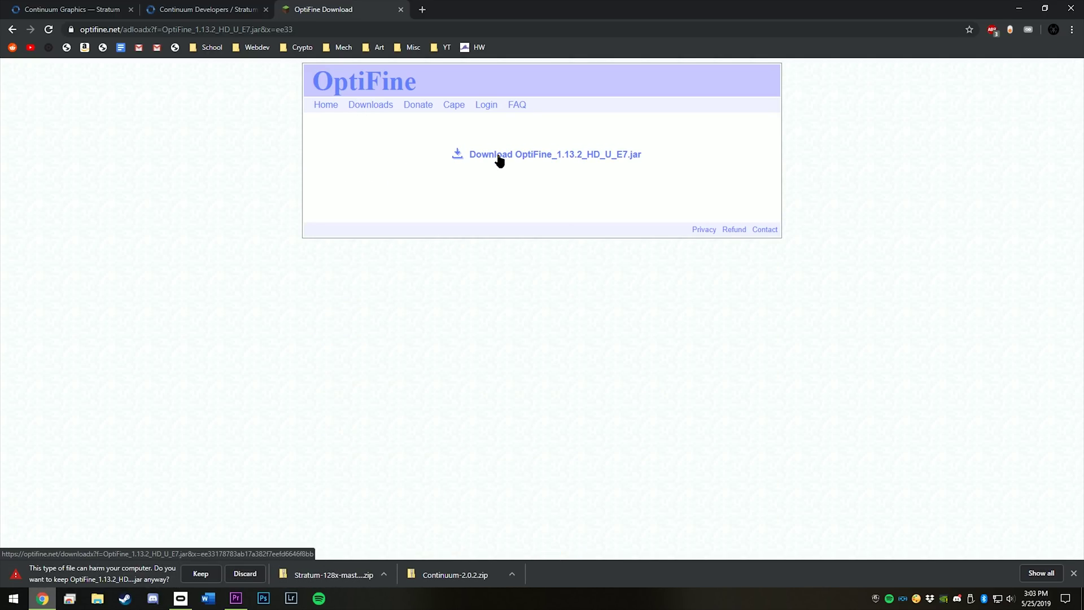
{"action": "left_click", "coordinate": [201, 573]}
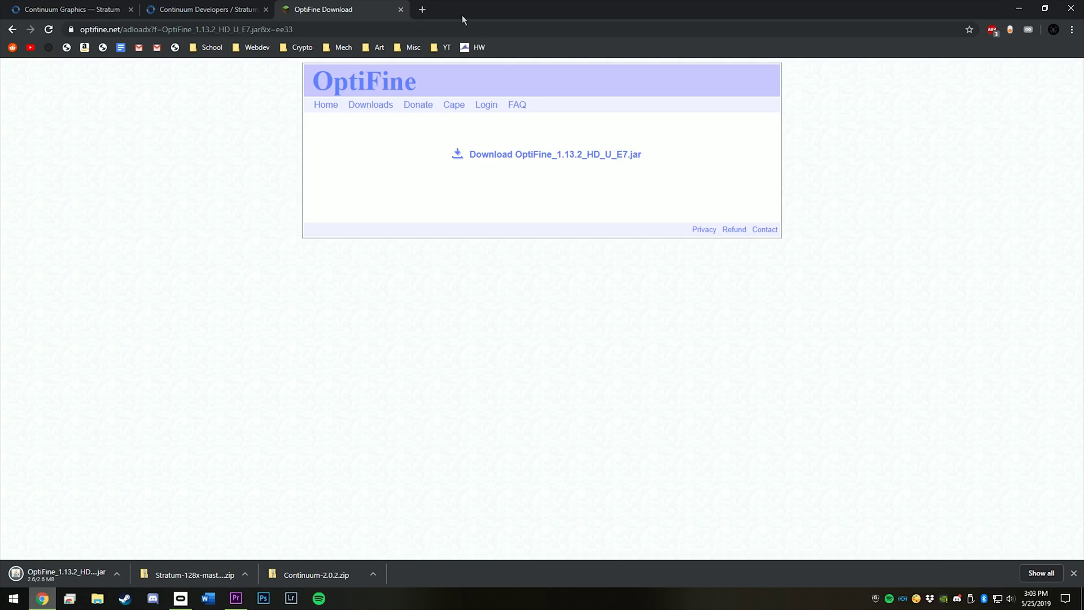
Run the downloaded OptiFine jar and install OptiFine HD Ultra E7 into the default .minecraft folder
{"action": "left_click_drag", "start_coordinate": [460, 12], "coordinate": [642, 48]}
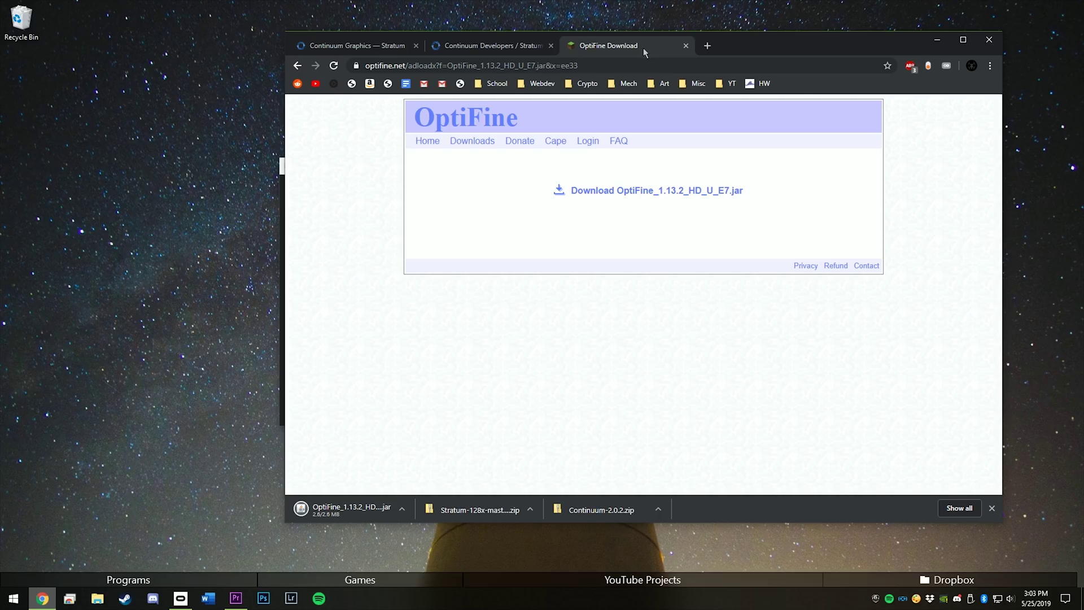
{"action": "left_click", "coordinate": [334, 515]}
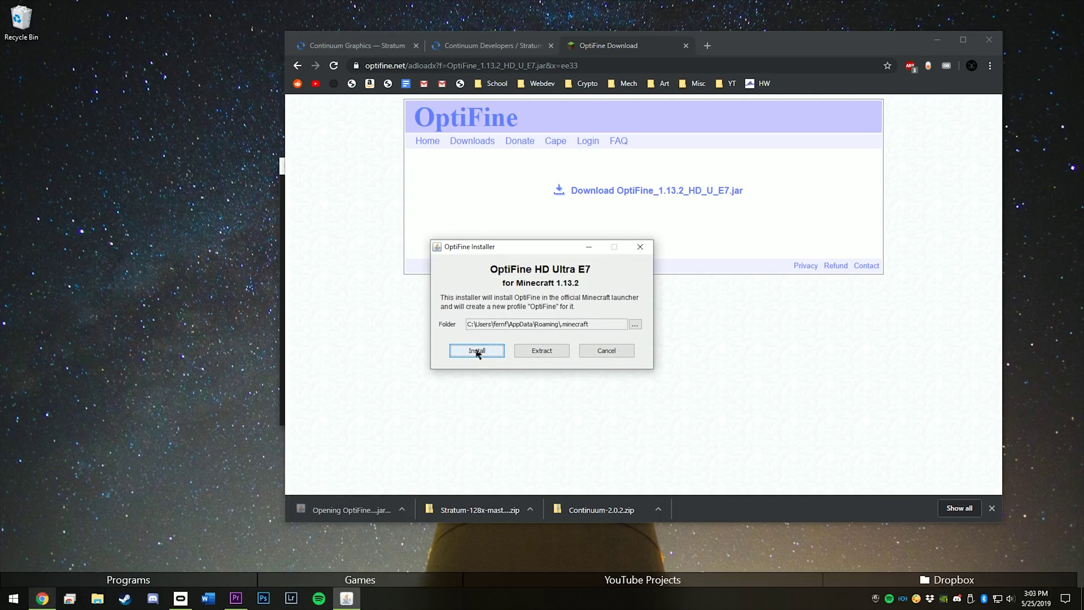
{"action": "left_click", "coordinate": [477, 351]}
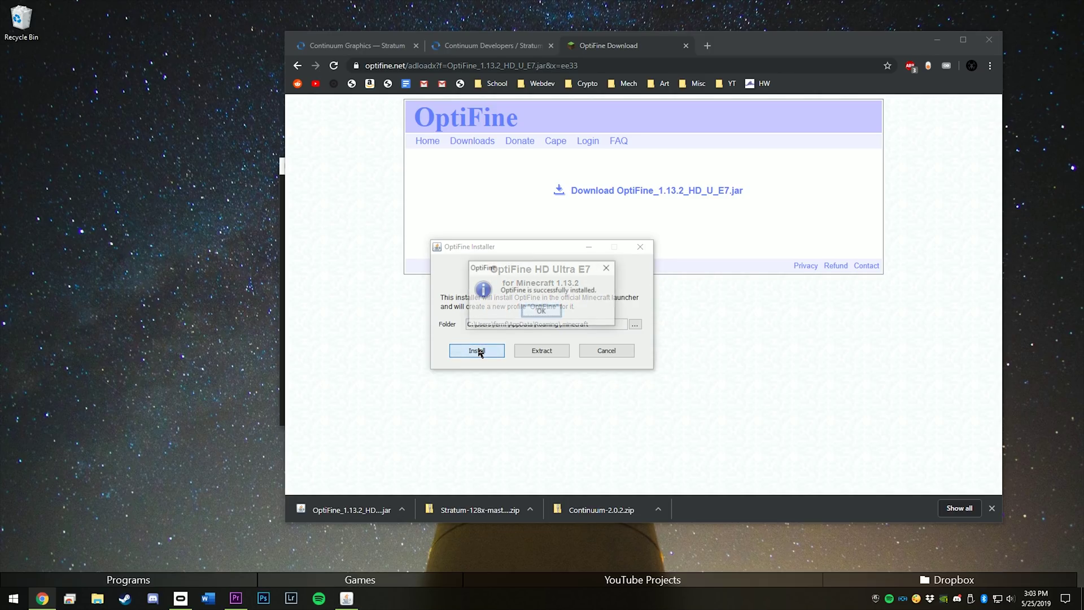
{"action": "left_click", "coordinate": [469, 310]}
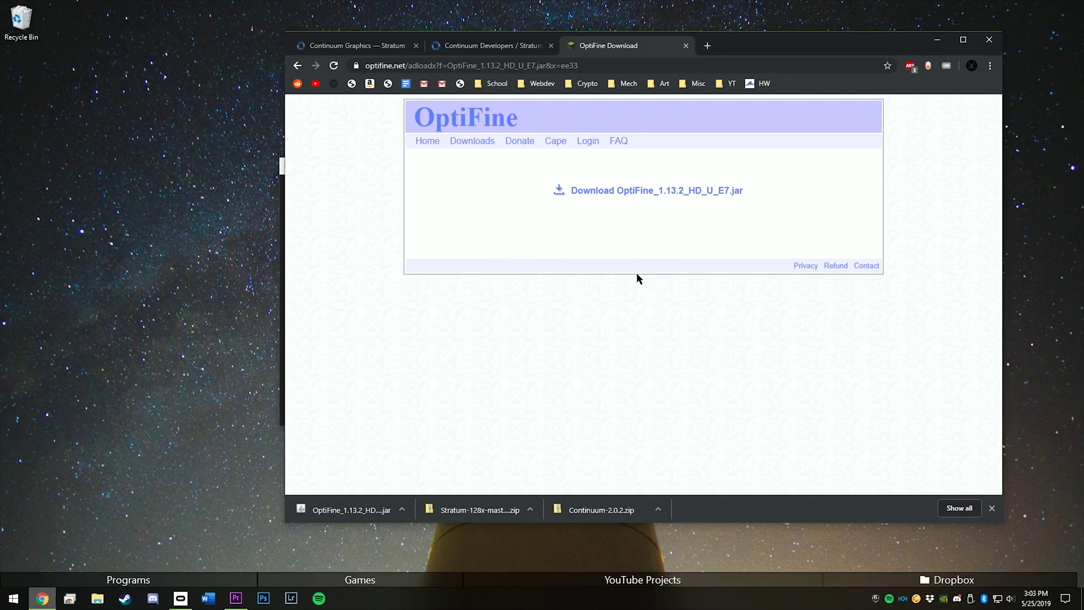
Close the browser window and set all missing clips offline in the Link Media dialog
{"action": "left_click", "coordinate": [981, 41]}
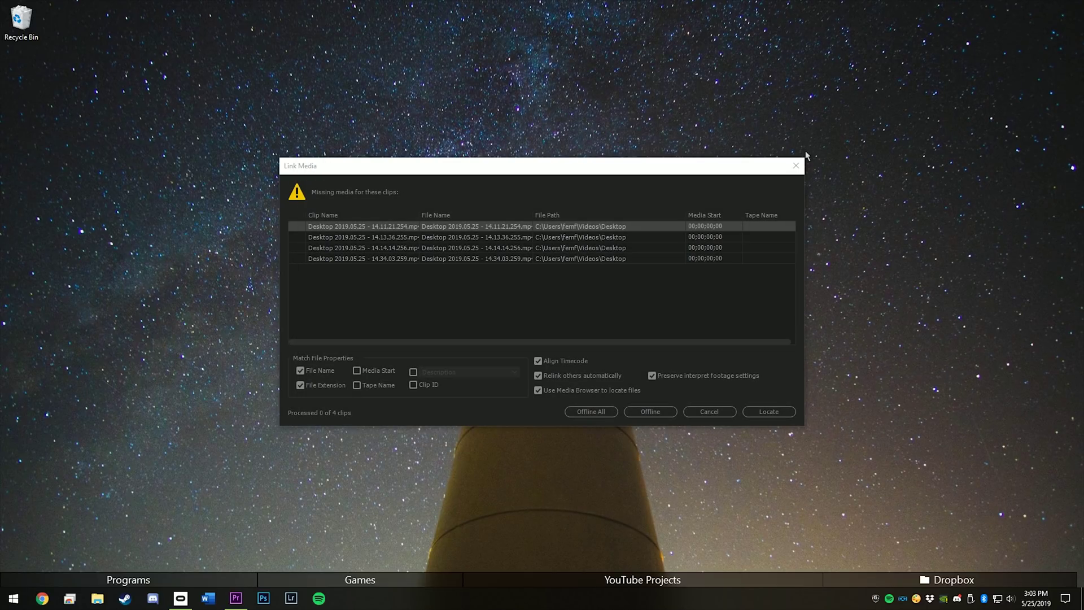
{"action": "left_click", "coordinate": [579, 413]}
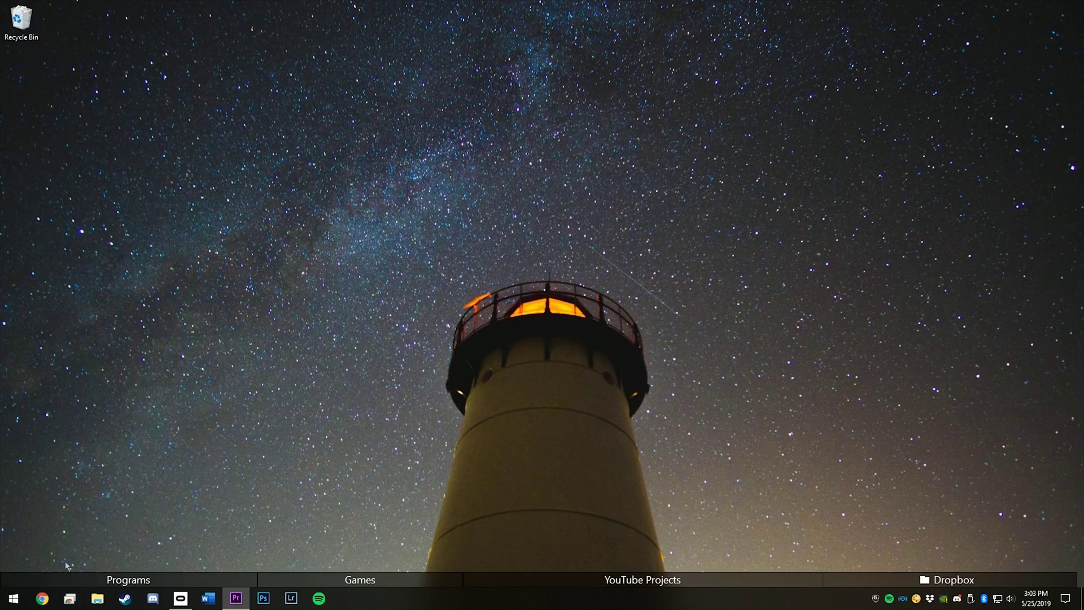
Open the .minecraft folder inside %appdata% and move its window aside to free space on the desktop
{"action": "key", "text": "super"}
{"action": "type", "text": "%"}
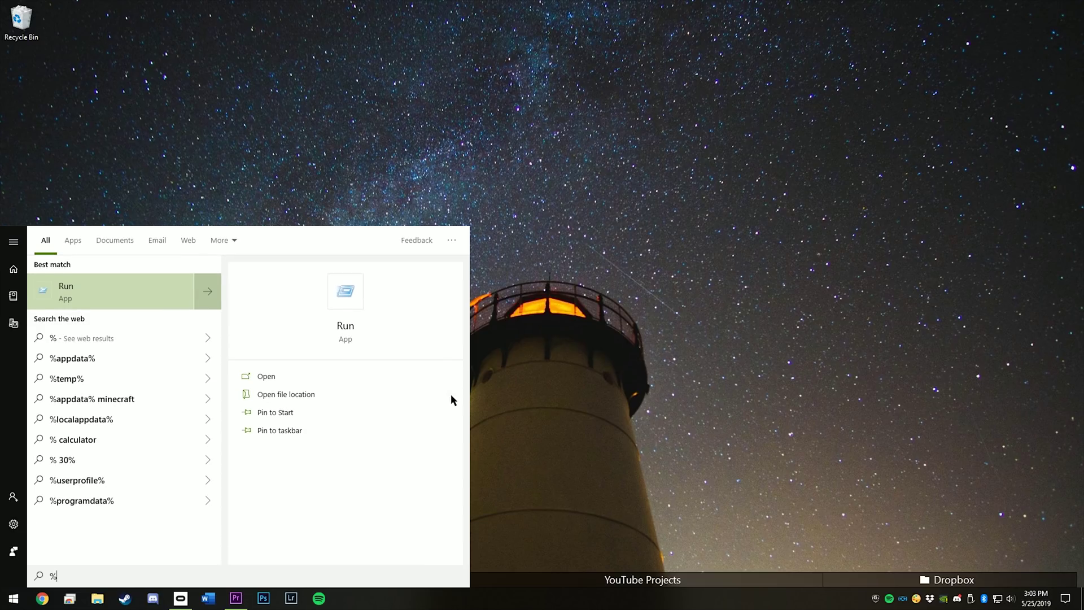
{"action": "type", "text": "appdata%"}
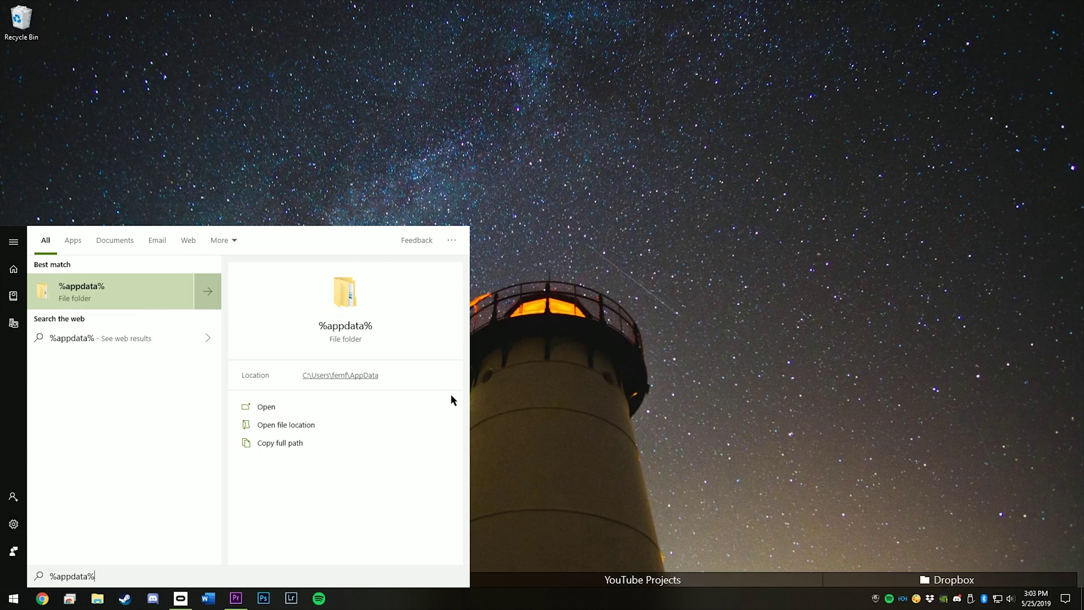
{"action": "key", "text": "Return"}
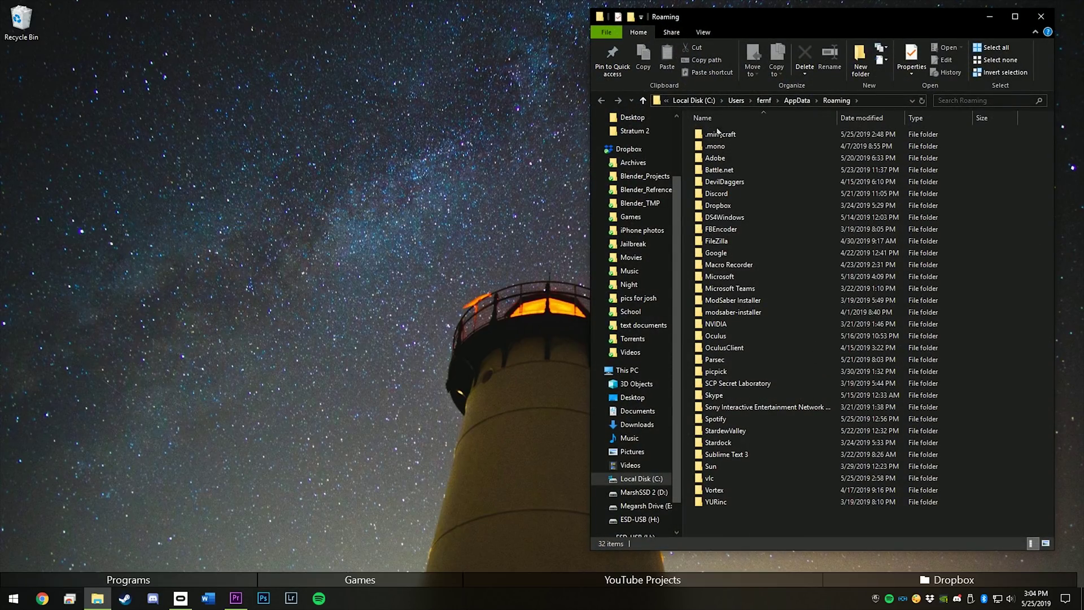
{"action": "double_click", "coordinate": [718, 134]}
{"action": "left_click_drag", "start_coordinate": [753, 22], "coordinate": [224, 33]}
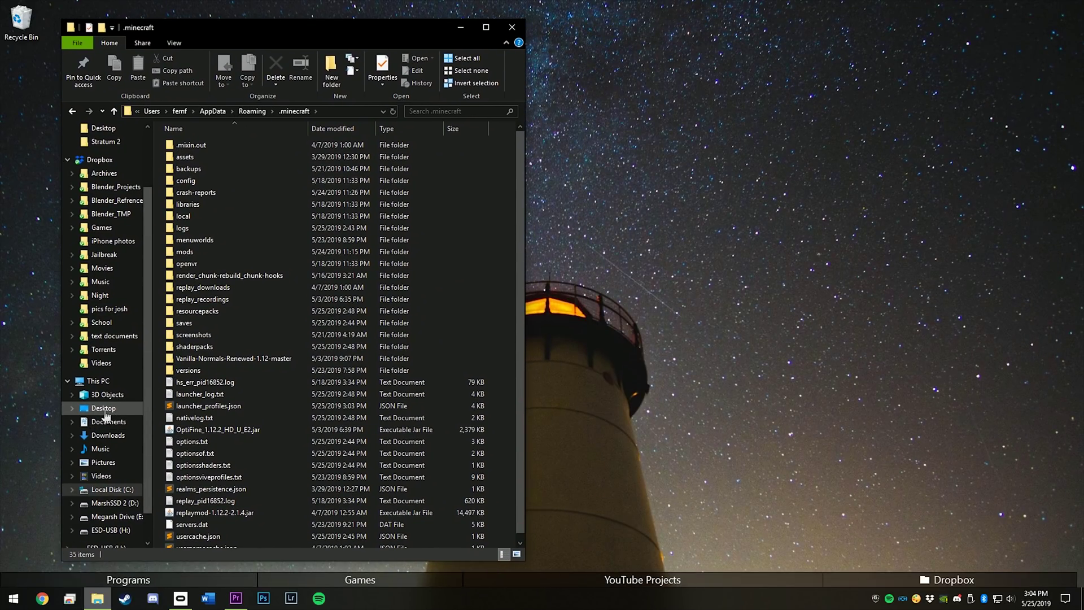
Open the Downloads folder in a new window and place it beside the .minecraft window
{"action": "right_click", "coordinate": [95, 435]}
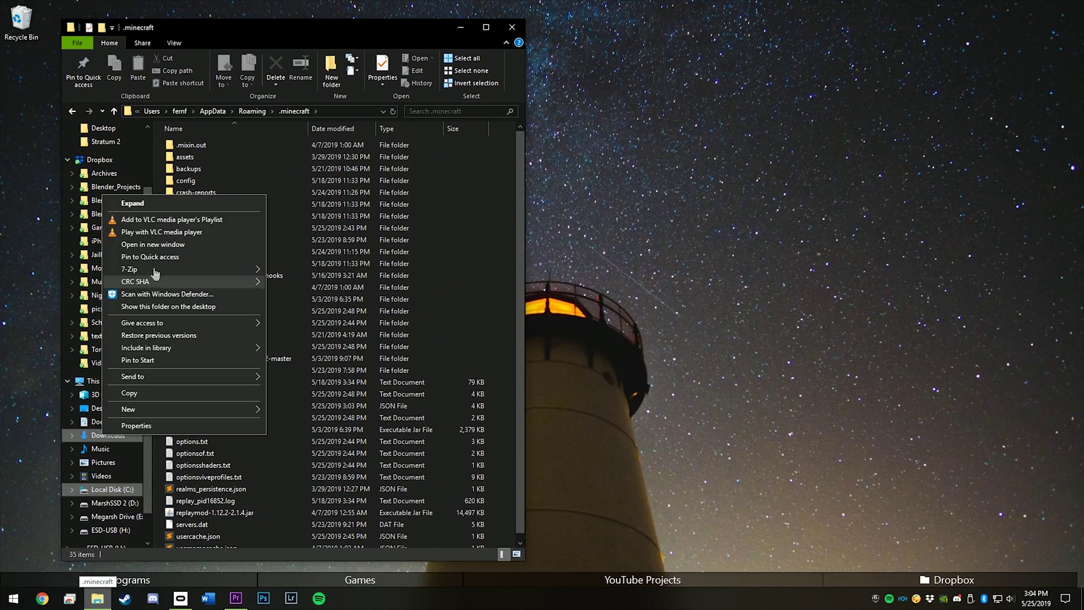
{"action": "left_click", "coordinate": [163, 245]}
{"action": "left_click_drag", "start_coordinate": [308, 53], "coordinate": [814, 32]}
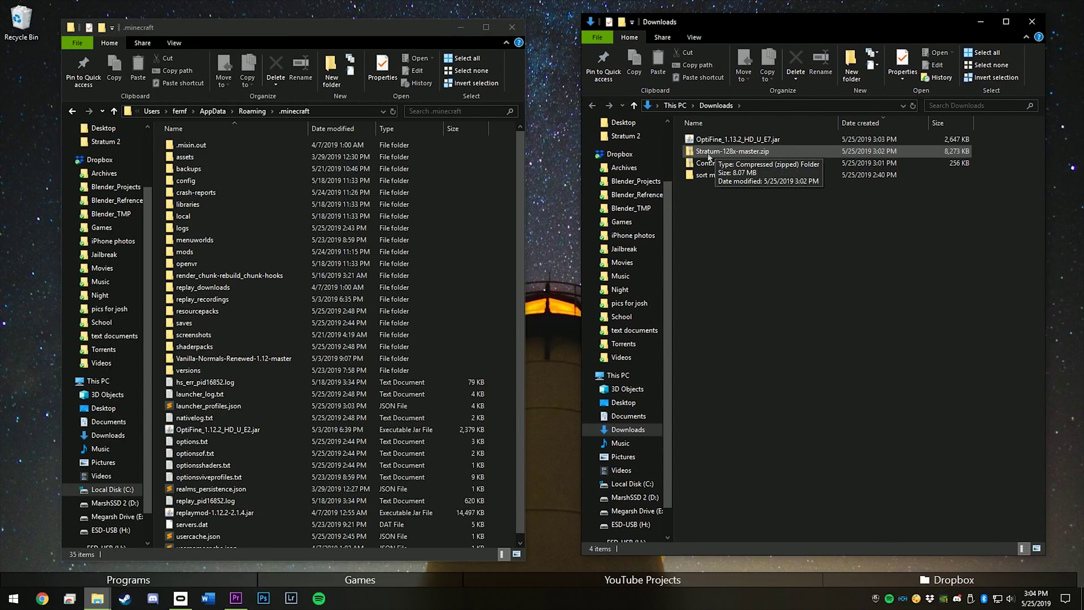
Move Stratum-128x-master.zip from Downloads into the resourcepacks folder of .minecraft
{"action": "left_click", "coordinate": [712, 154]}
{"action": "left_click", "coordinate": [705, 165]}
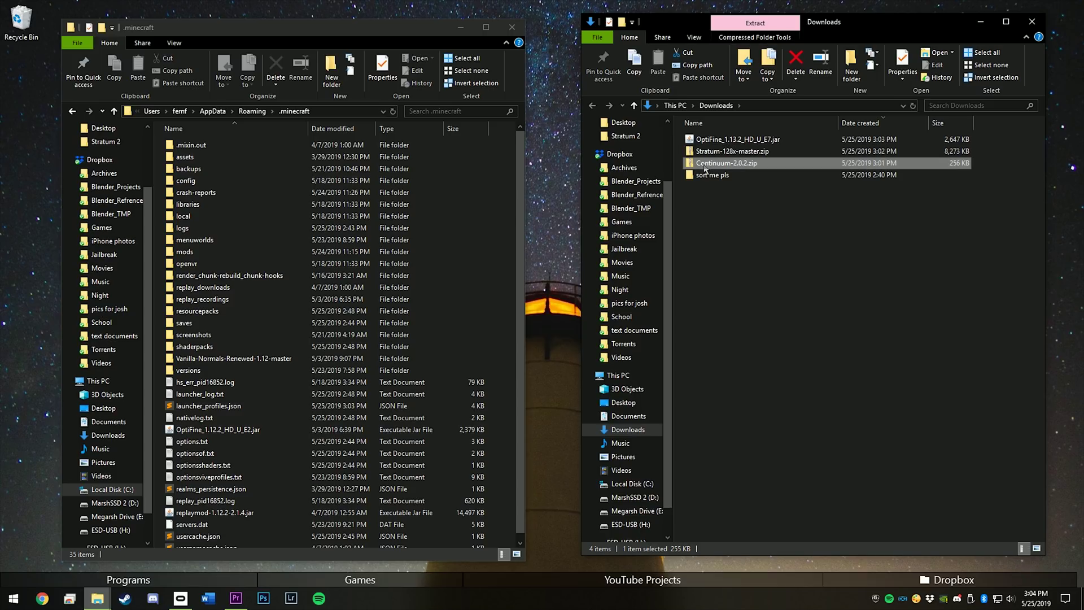
{"action": "left_click", "coordinate": [709, 157]}
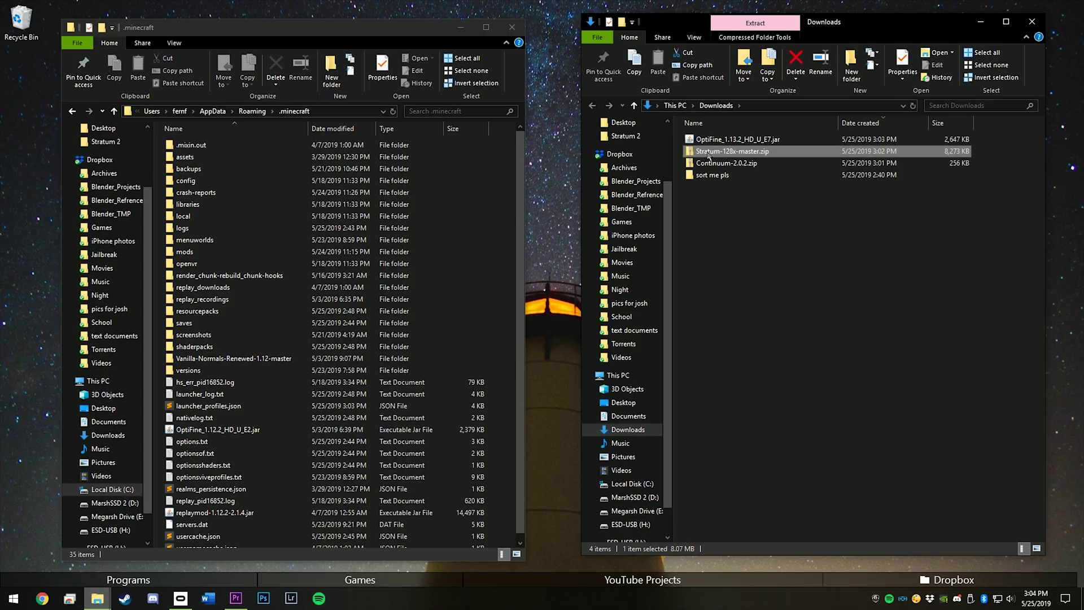
{"action": "left_click_drag", "start_coordinate": [709, 156], "coordinate": [193, 312]}
Open the resourcepacks folder and extract Stratum-128x-master.zip to the suggested folder there
{"action": "double_click", "coordinate": [195, 311]}
{"action": "left_click", "coordinate": [210, 161]}
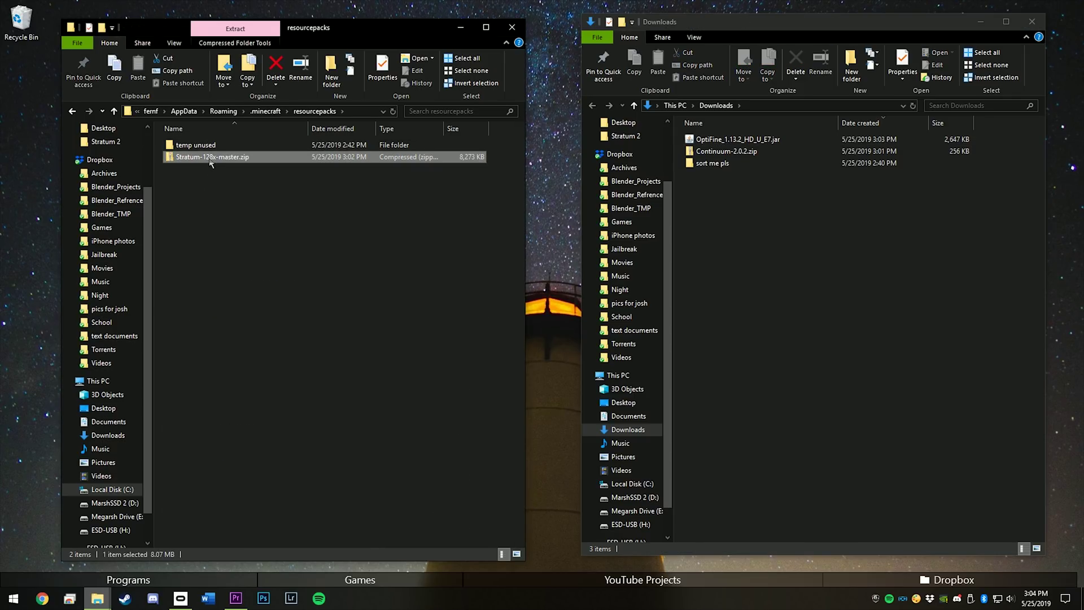
{"action": "right_click", "coordinate": [210, 161]}
{"action": "left_click", "coordinate": [248, 211]}
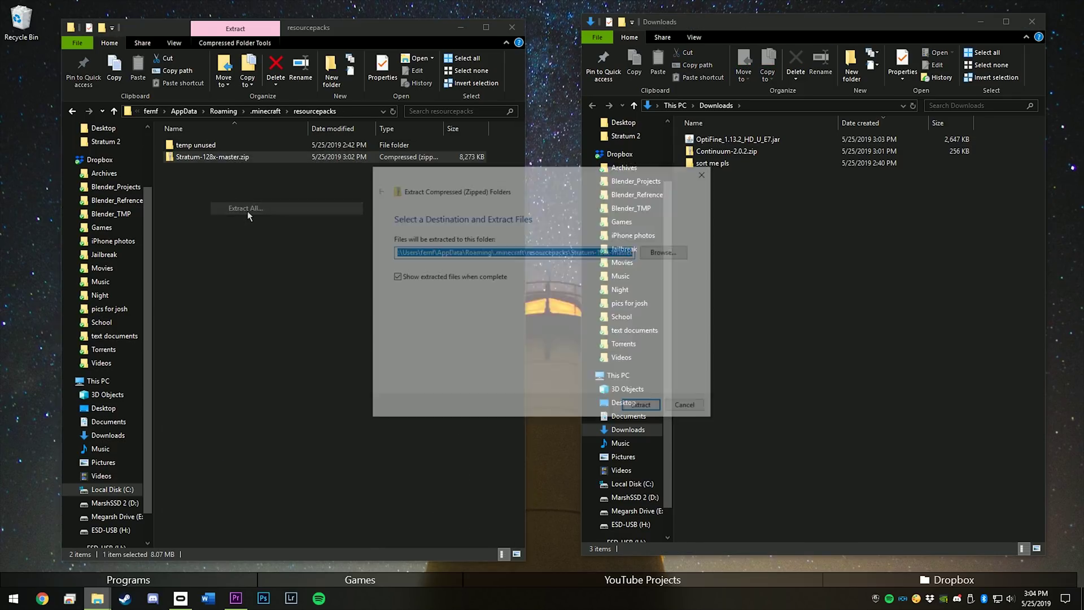
{"action": "left_click", "coordinate": [641, 404]}
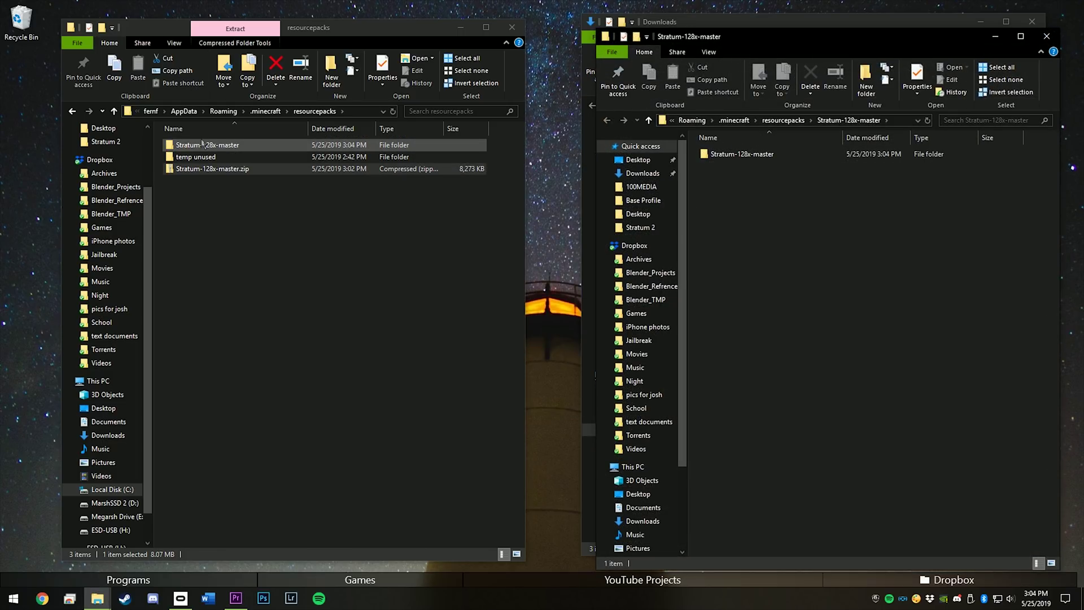
Move the nested Stratum-128x-master folder up into resourcepacks and check the contents of the merged folder
{"action": "double_click", "coordinate": [201, 145]}
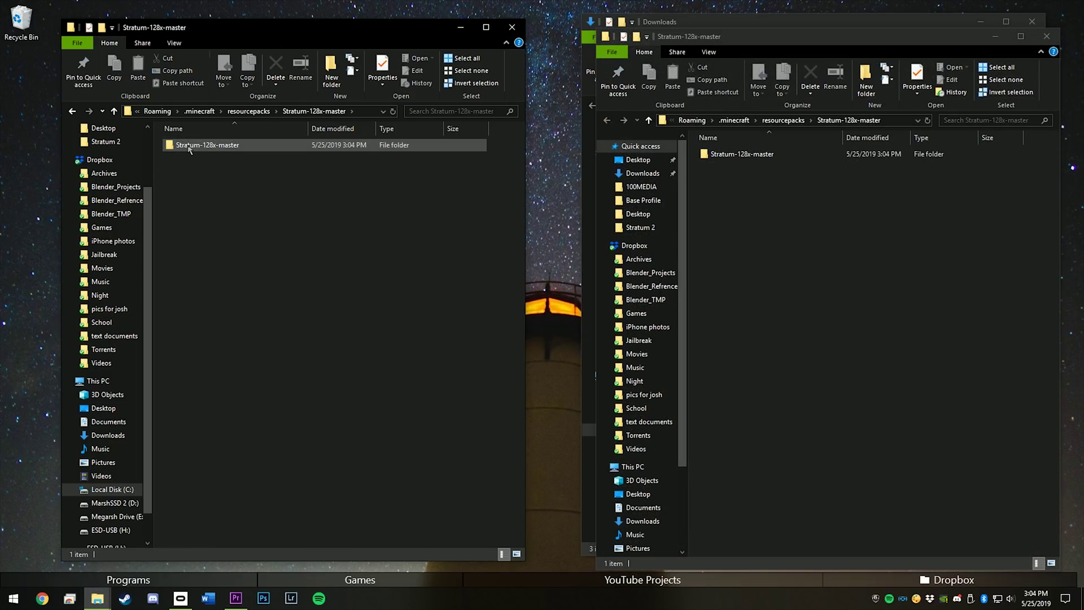
{"action": "left_click_drag", "start_coordinate": [189, 148], "coordinate": [247, 113]}
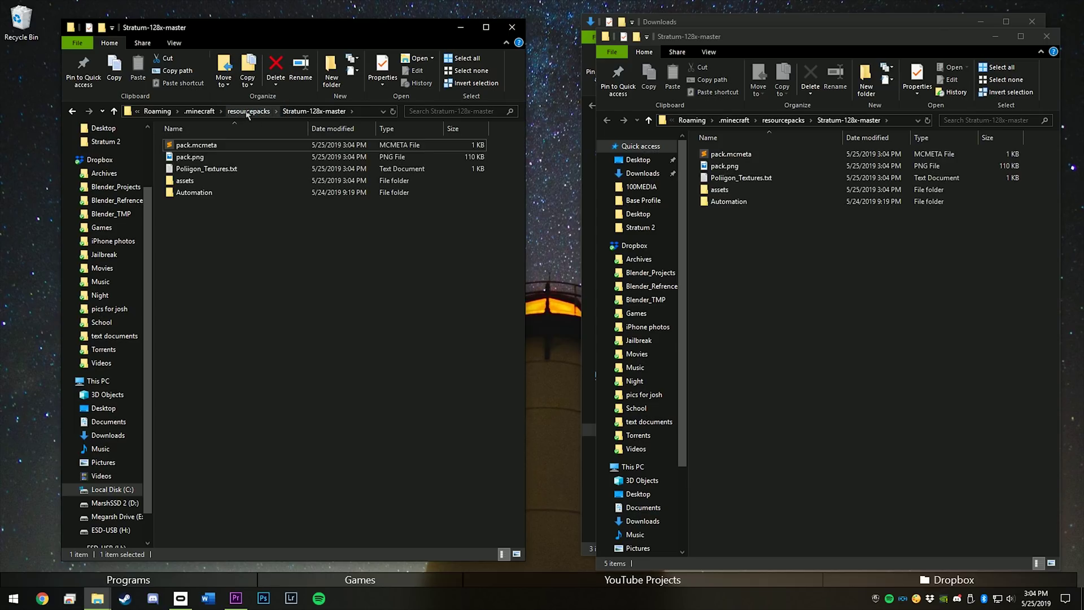
{"action": "left_click", "coordinate": [246, 111]}
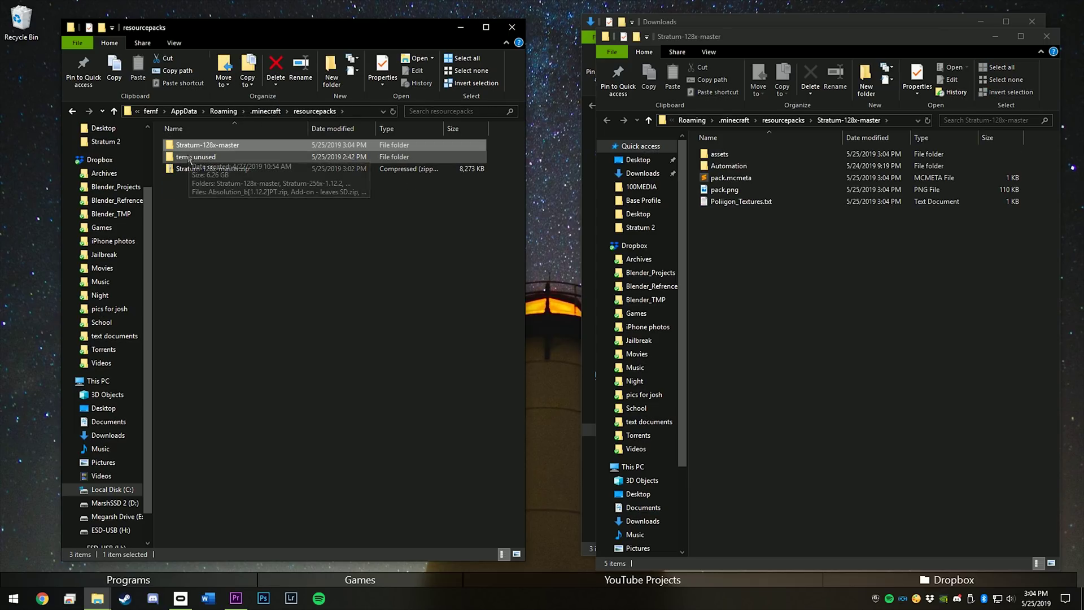
{"action": "double_click", "coordinate": [203, 145]}
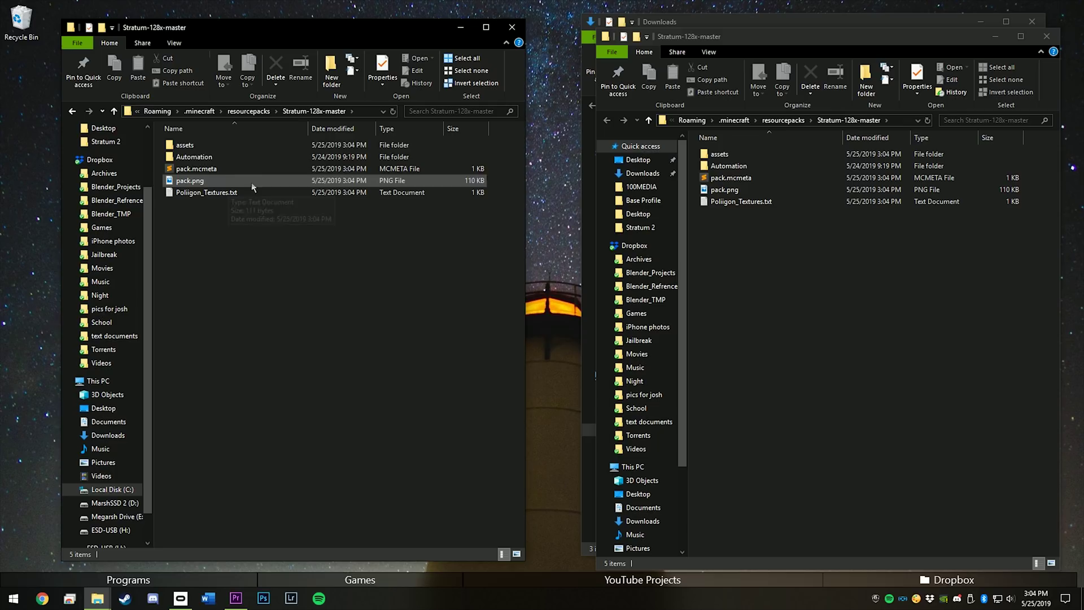
Delete Stratum-128x-master.zip from the resourcepacks folder
{"action": "left_click", "coordinate": [246, 111]}
{"action": "left_click", "coordinate": [189, 169]}
{"action": "right_click", "coordinate": [189, 169]}
{"action": "left_click", "coordinate": [255, 397]}
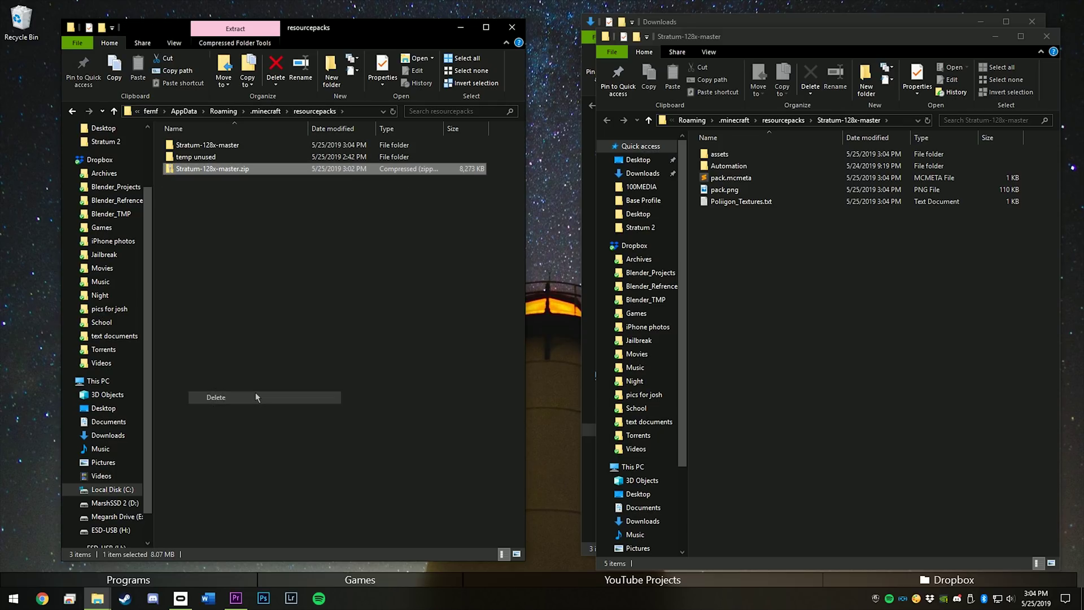
Return to .minecraft, close the extracted Stratum window and move Continuum-2.0.2.zip from Downloads into shaderpacks without extracting it
{"action": "left_click", "coordinate": [266, 111]}
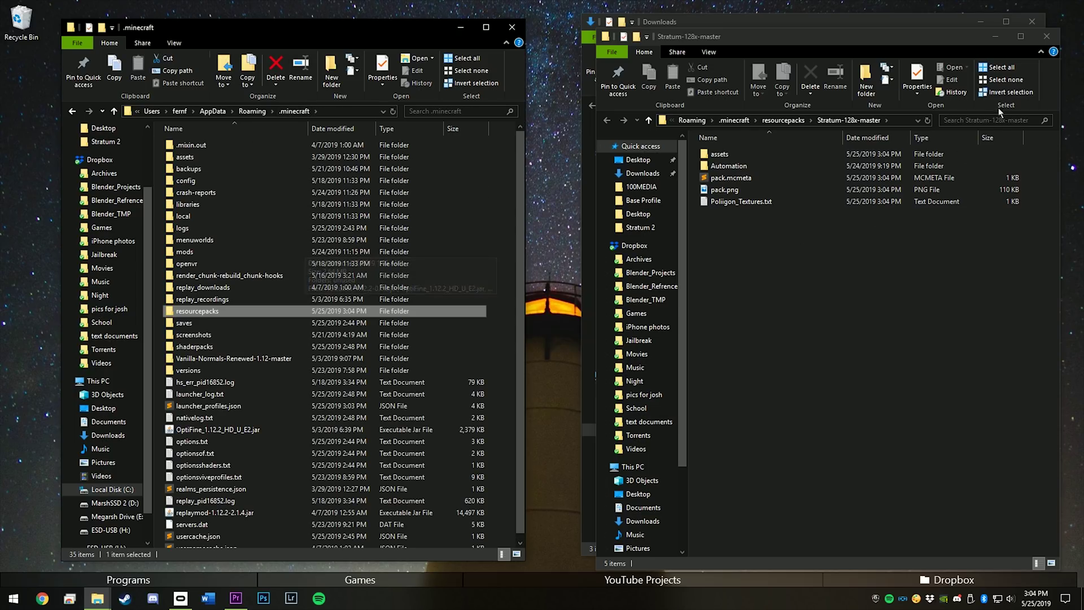
{"action": "left_click", "coordinate": [1047, 36]}
{"action": "left_click", "coordinate": [711, 153]}
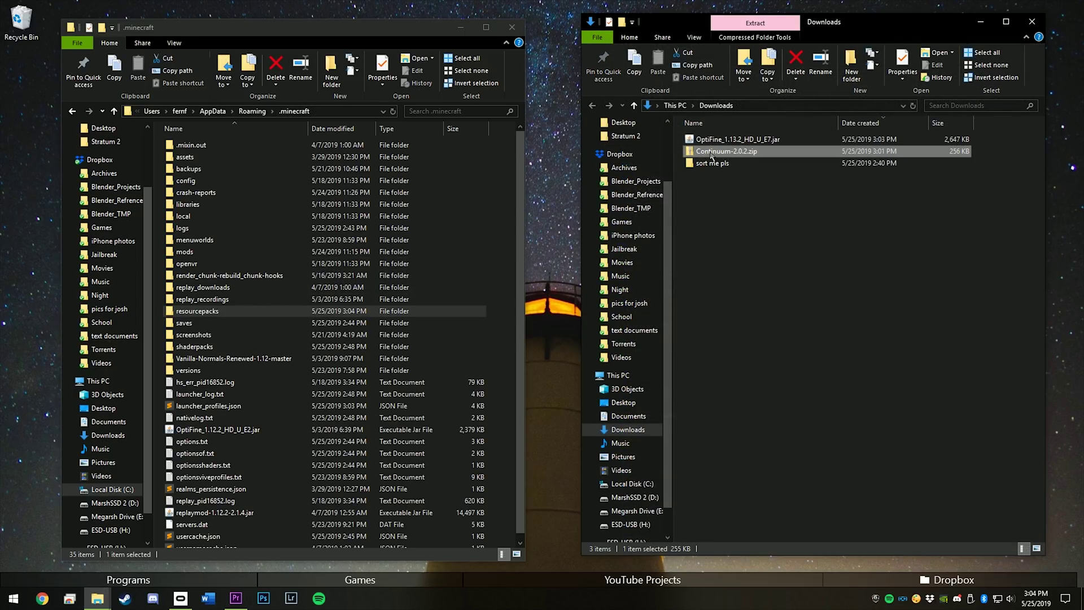
{"action": "left_click_drag", "start_coordinate": [711, 159], "coordinate": [192, 352]}
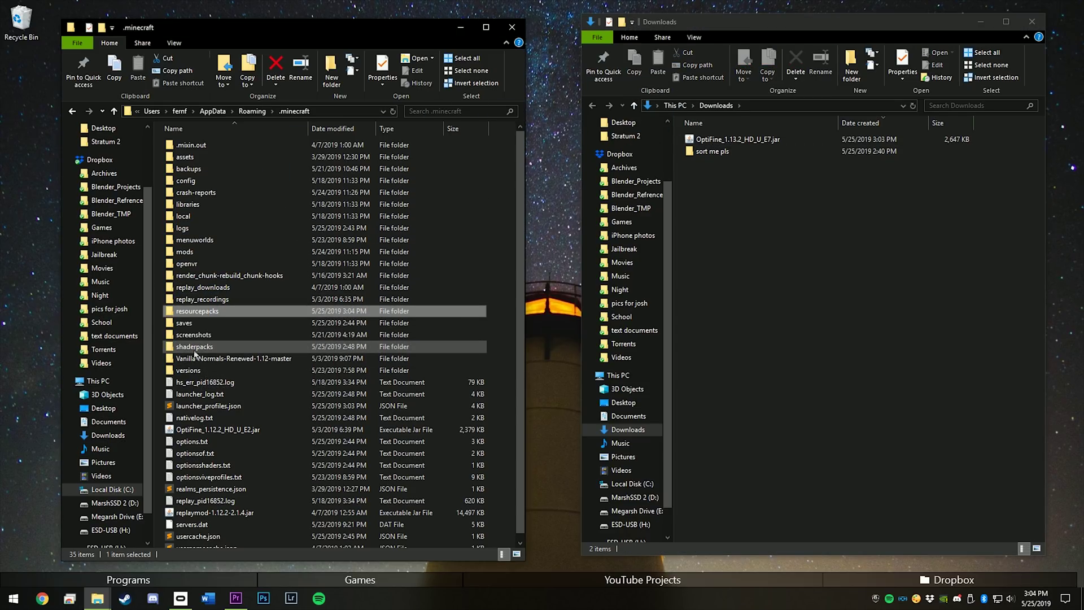
Close the .minecraft and Downloads folder windows
{"action": "right_click", "coordinate": [499, 337]}
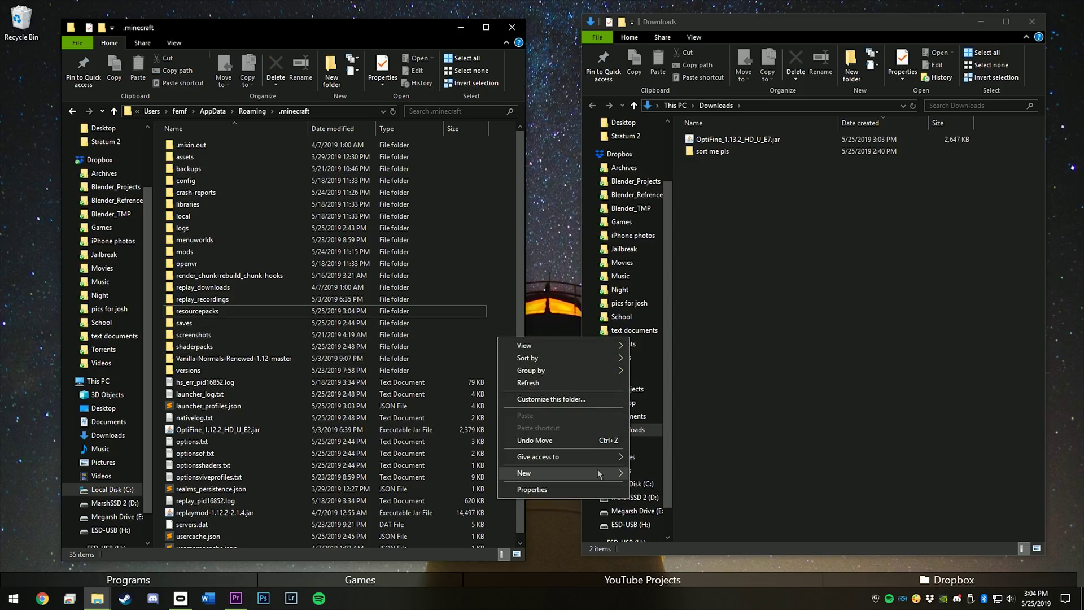
{"action": "left_click", "coordinate": [732, 205]}
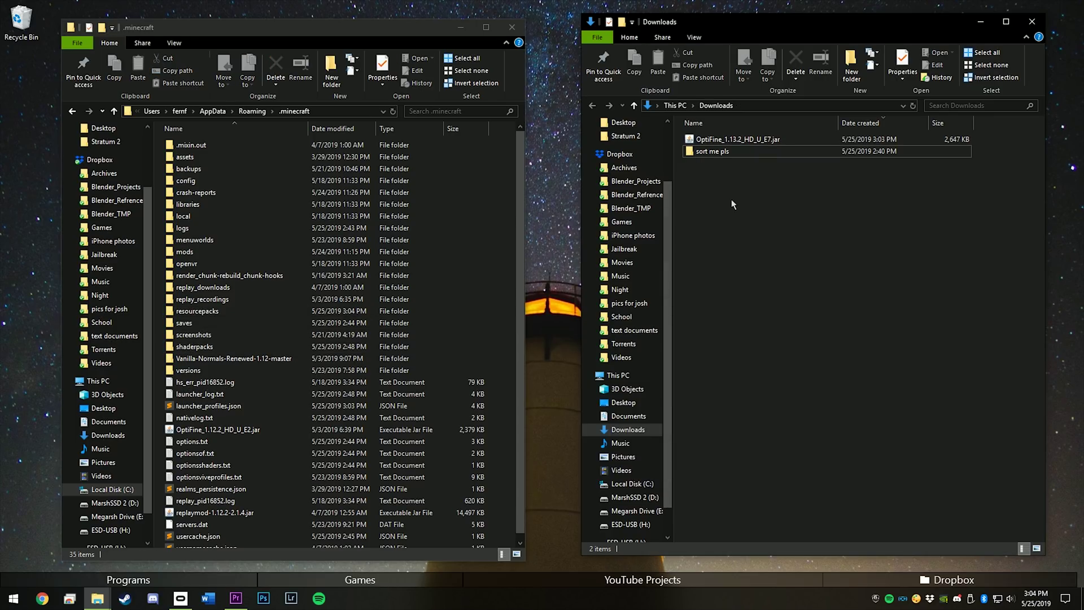
{"action": "left_click", "coordinate": [510, 24]}
{"action": "left_click", "coordinate": [1026, 25]}
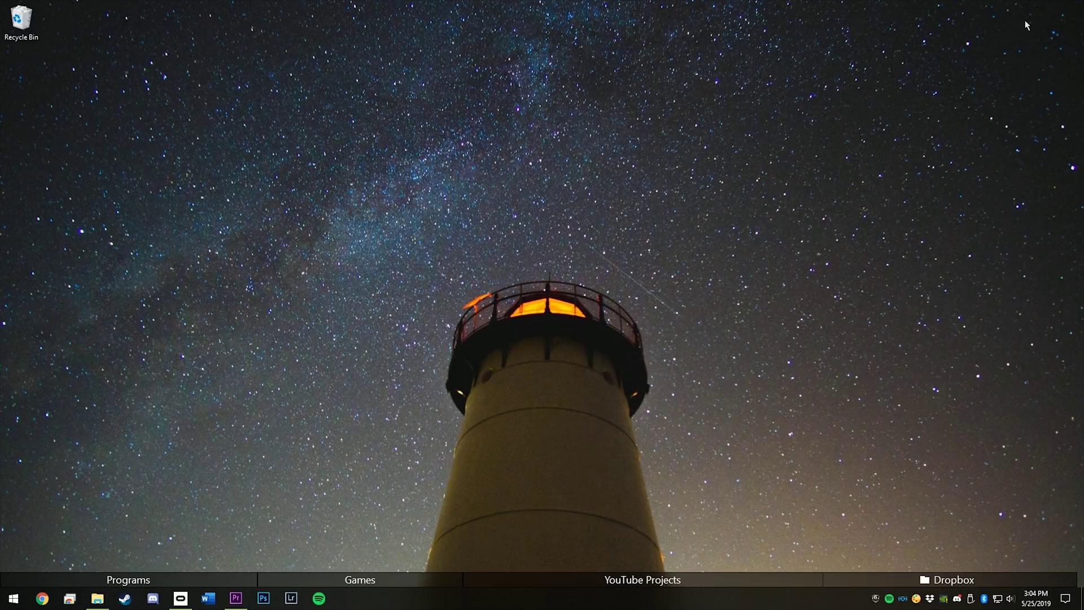
Start the Minecraft launcher from the desktop Games group and launch the game with the 1.13.2-OptiFine_HD_U_E7 profile
{"action": "mouse_move", "coordinate": [367, 579]}
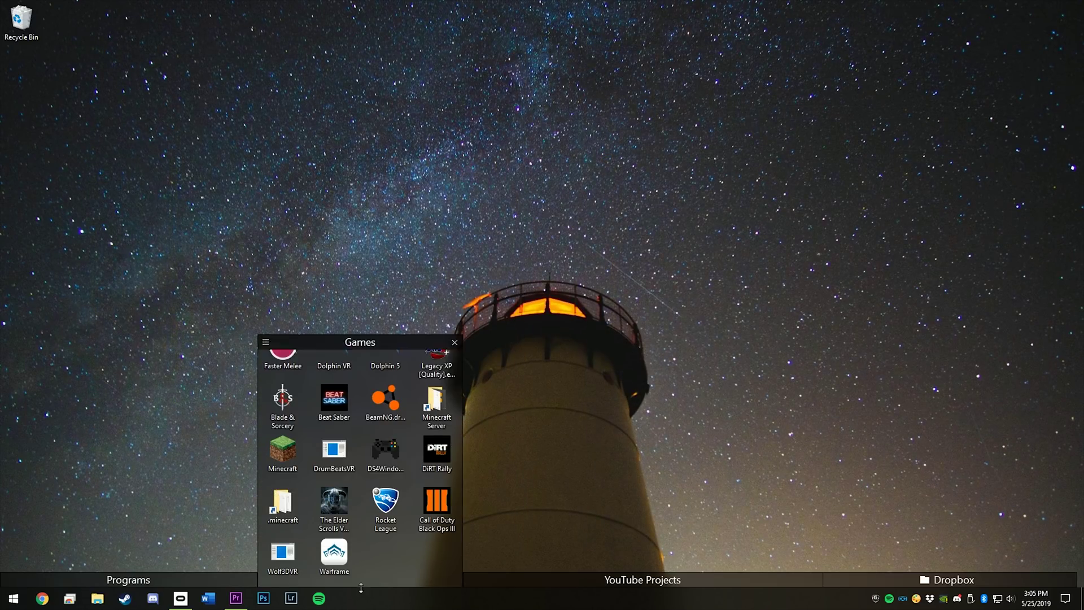
{"action": "double_click", "coordinate": [281, 459]}
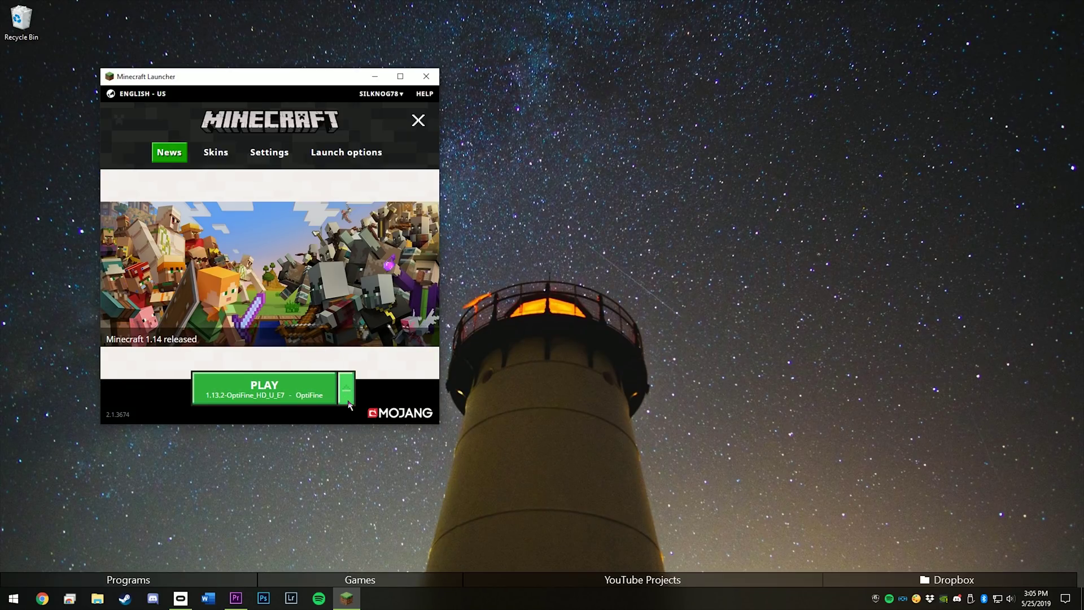
{"action": "left_click", "coordinate": [346, 388]}
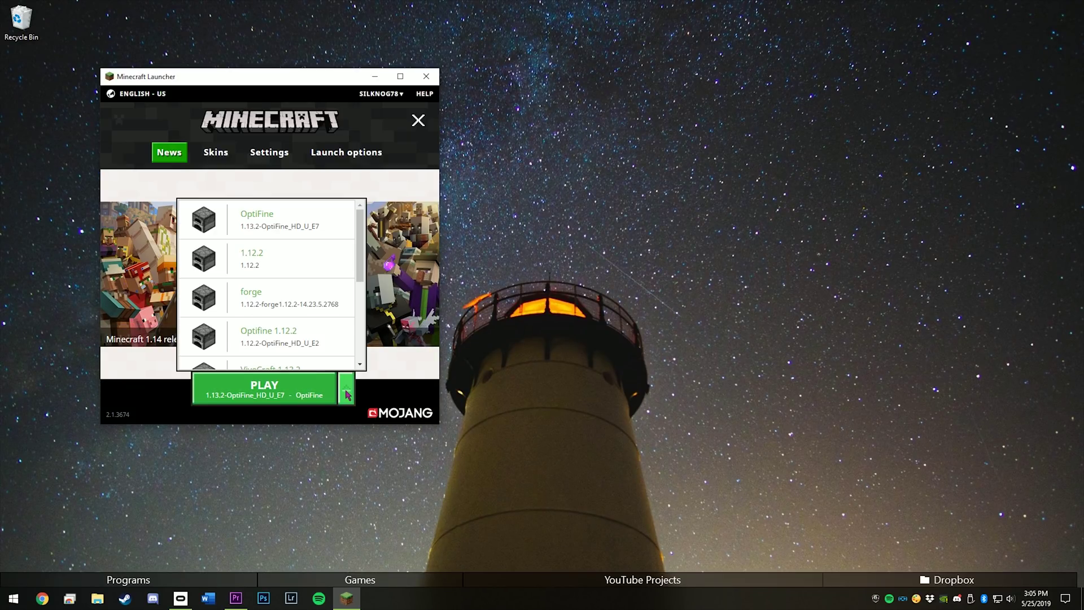
{"action": "left_click", "coordinate": [271, 227]}
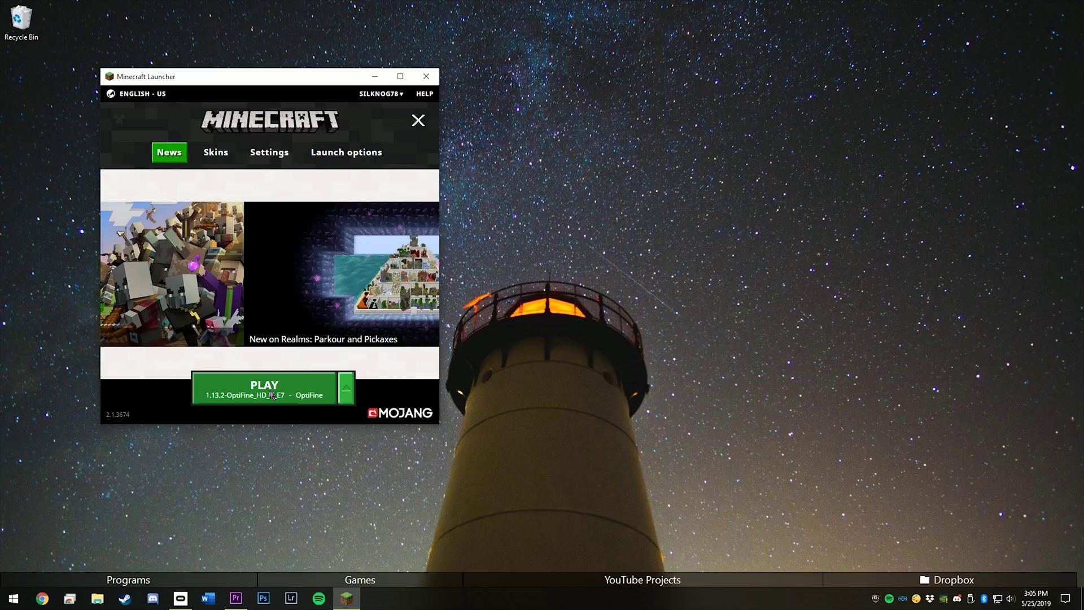
{"action": "left_click", "coordinate": [269, 390]}
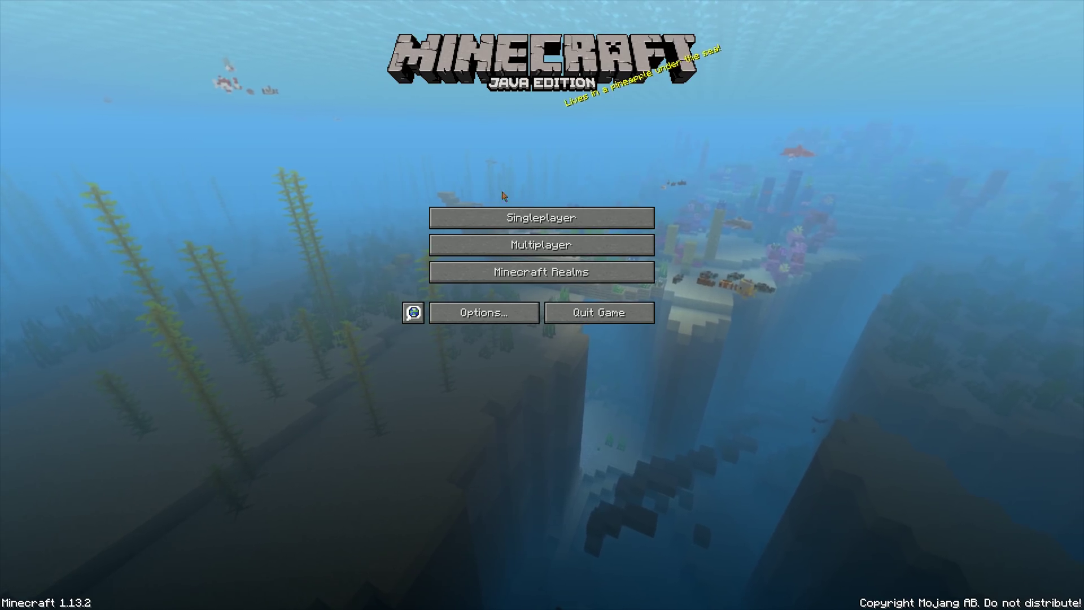
Add Stratum-128x-master to the selected resource packs, above Default, and apply the selection
{"action": "left_click", "coordinate": [474, 315]}
{"action": "left_click", "coordinate": [456, 243]}
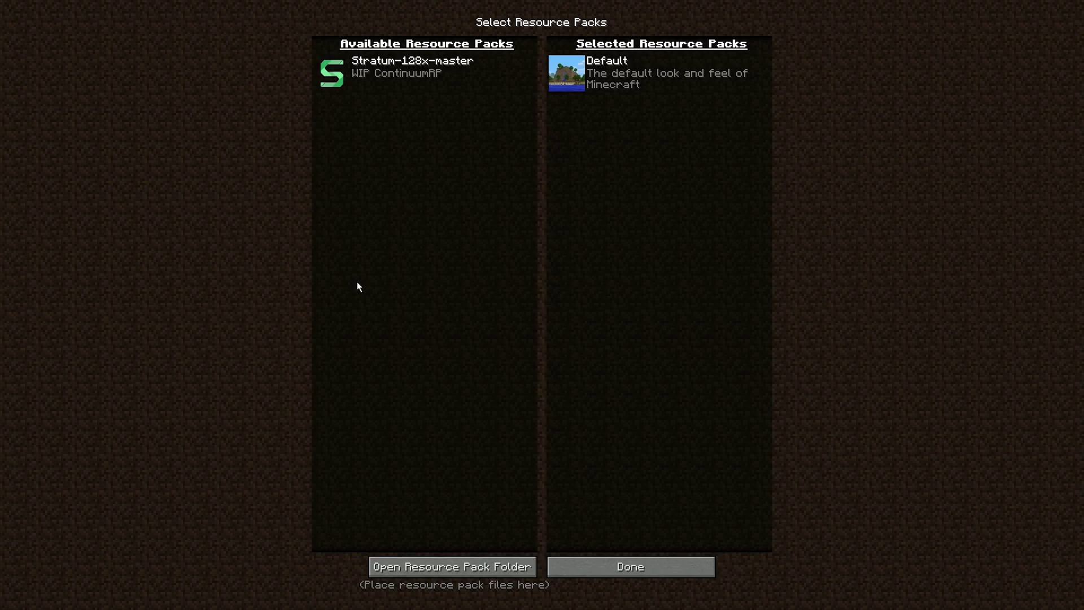
{"action": "left_click", "coordinate": [334, 77]}
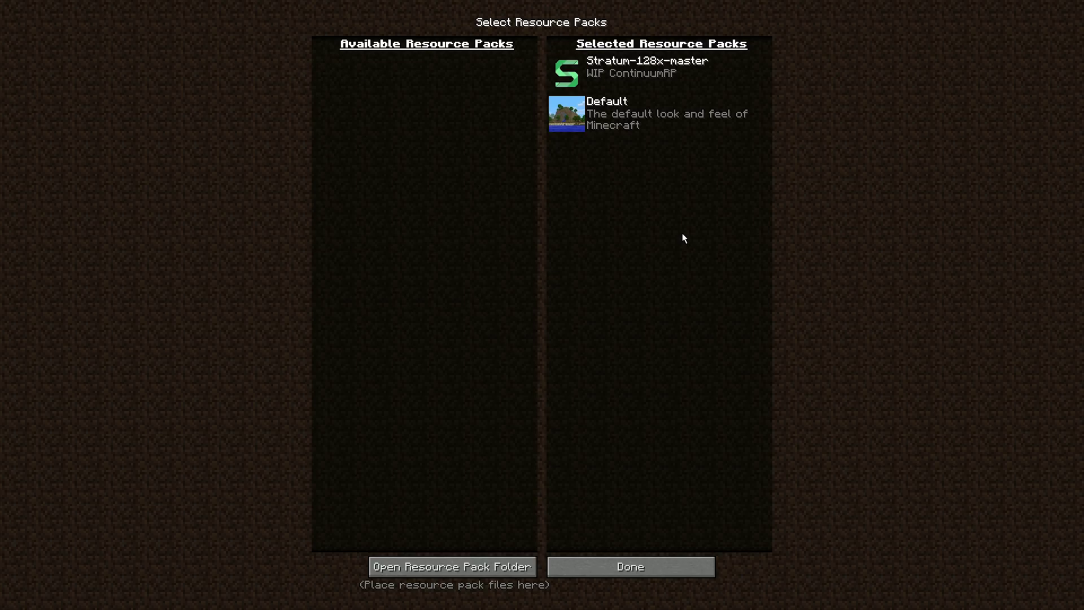
{"action": "mouse_move", "coordinate": [588, 65]}
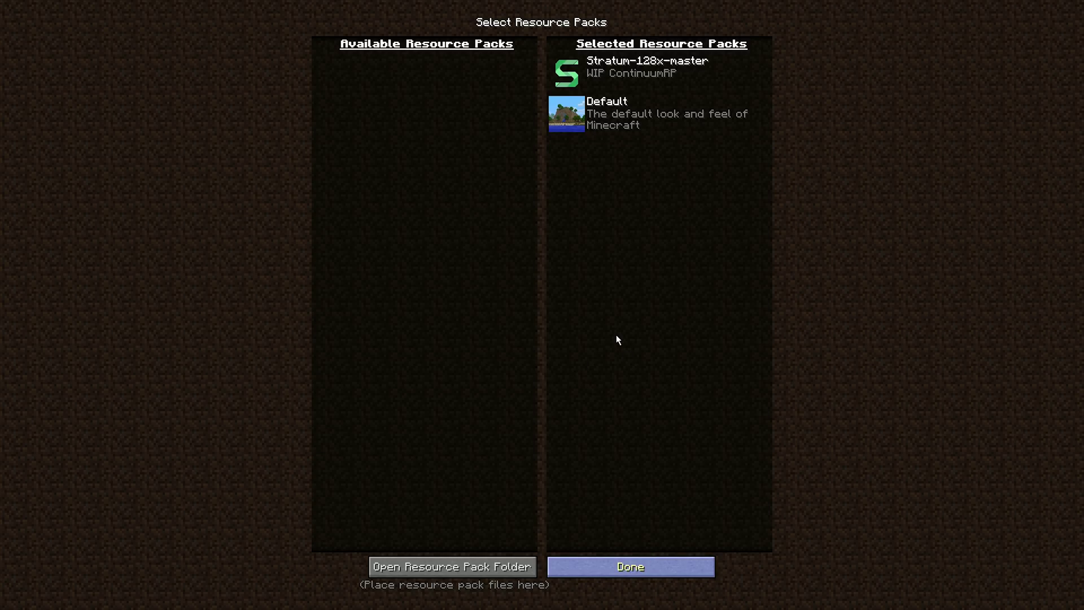
{"action": "left_click", "coordinate": [630, 567]}
Choose Continuum-2.0.2.zip as the shader pack in the video settings and leave the options
{"action": "left_click", "coordinate": [446, 186]}
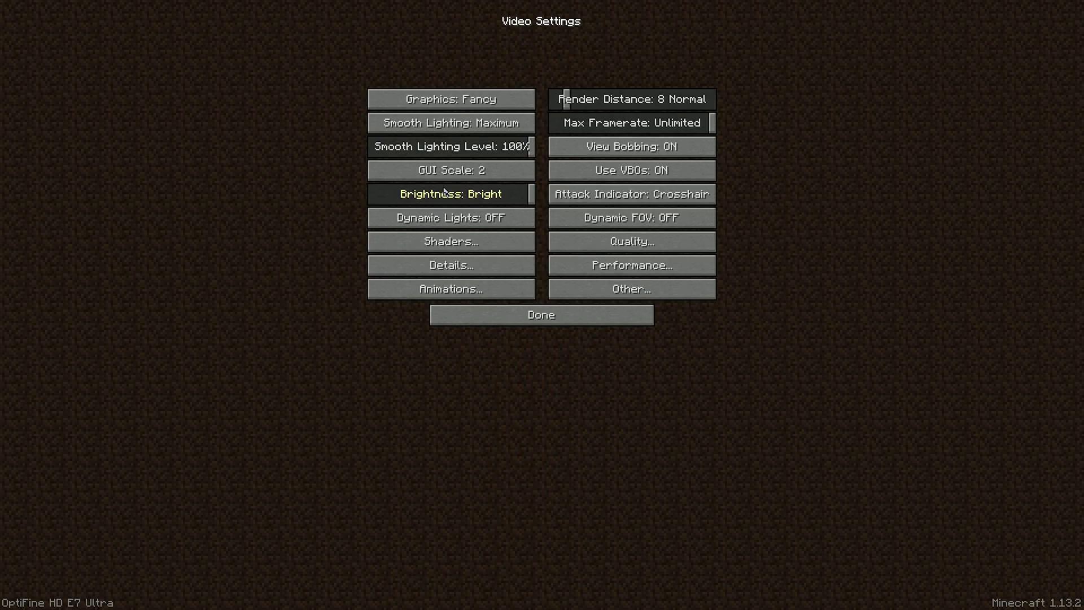
{"action": "left_click", "coordinate": [445, 242]}
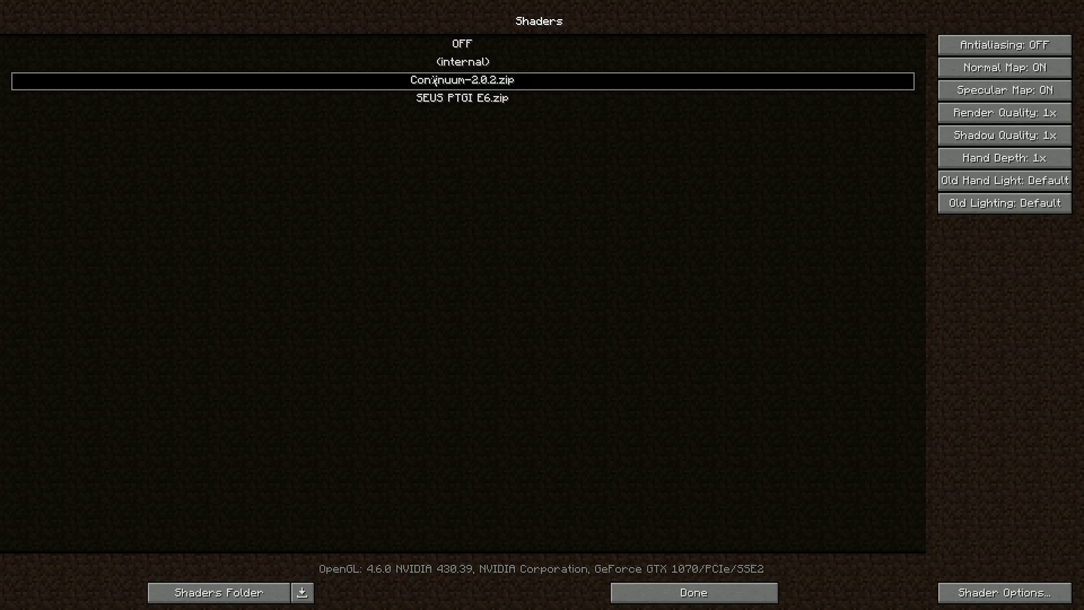
{"action": "left_click", "coordinate": [669, 593]}
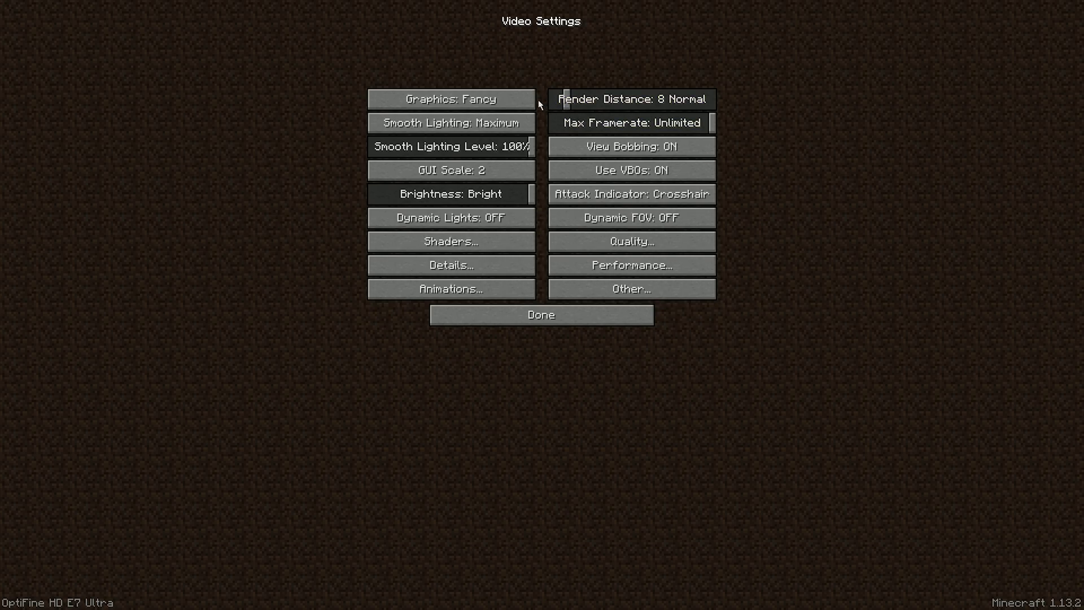
{"action": "left_click", "coordinate": [531, 319]}
{"action": "left_click", "coordinate": [530, 304]}
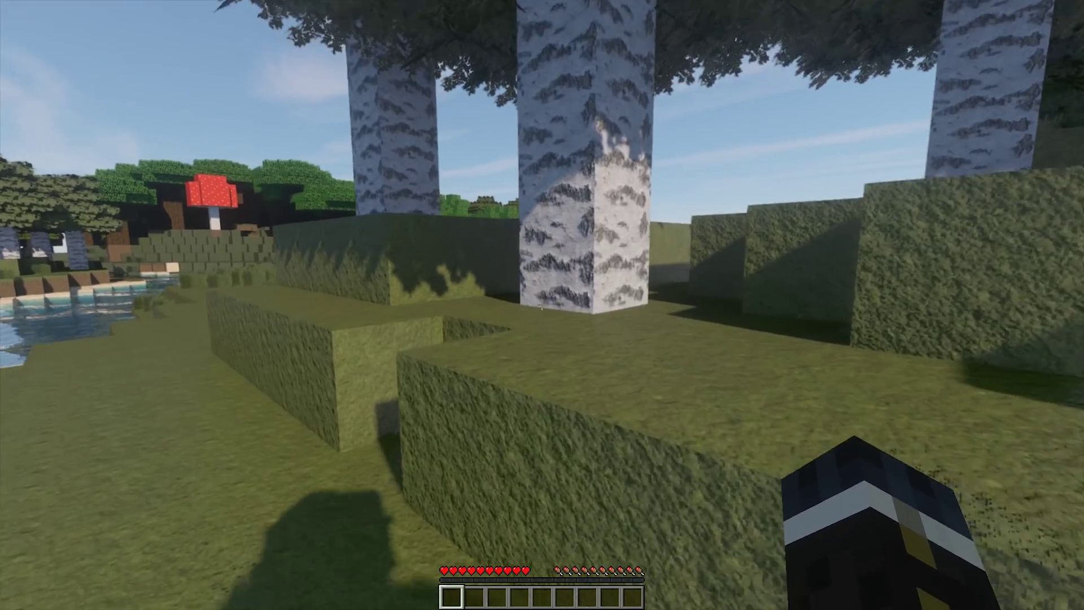
Walk up to the birch trunk in the world to examine its texture with the shaders applied
{"action": "key", "text": "w"}
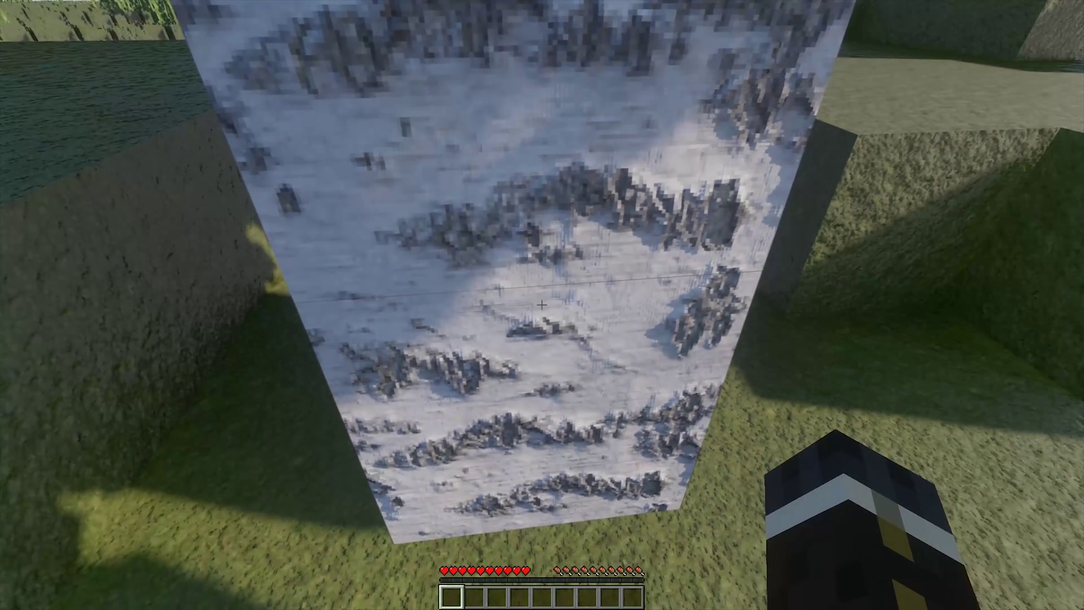